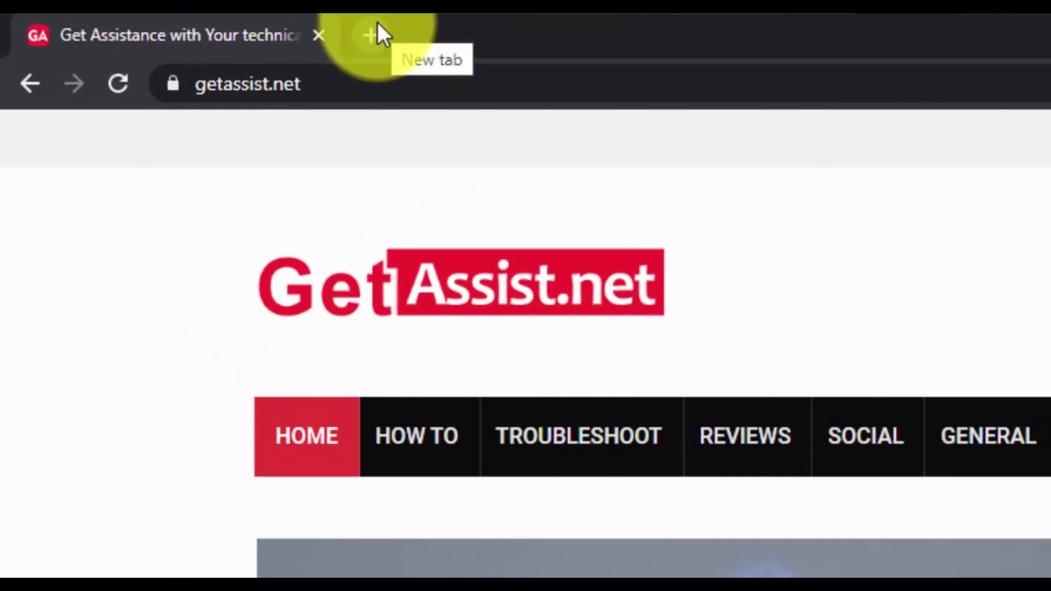
Go to gmail.com in a new tab, reach the Google sign-in page and close the old landing page
left_click(377, 24)
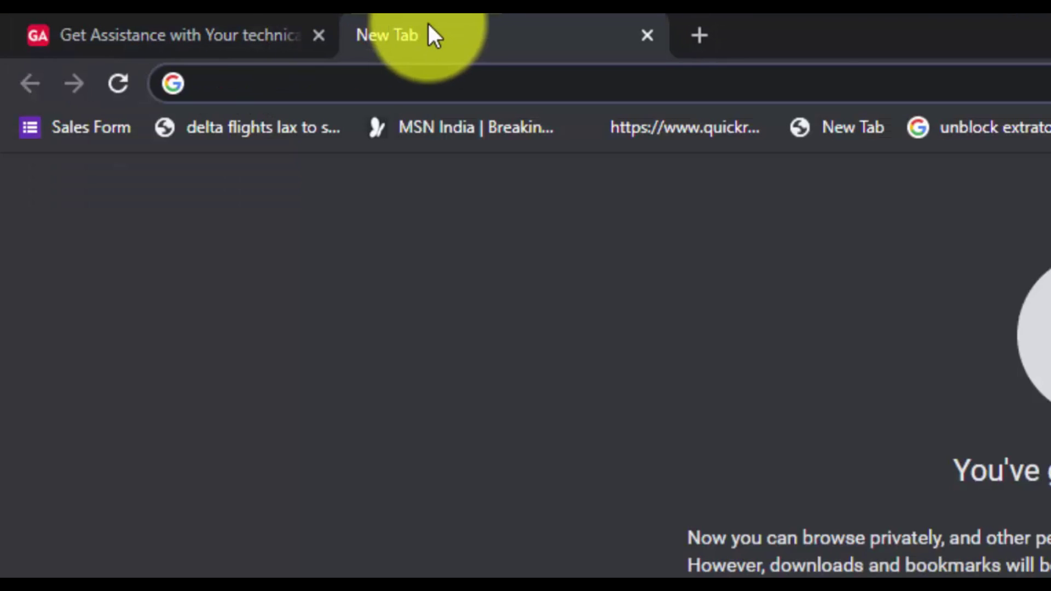
left_click(459, 87)
type("gmail.")
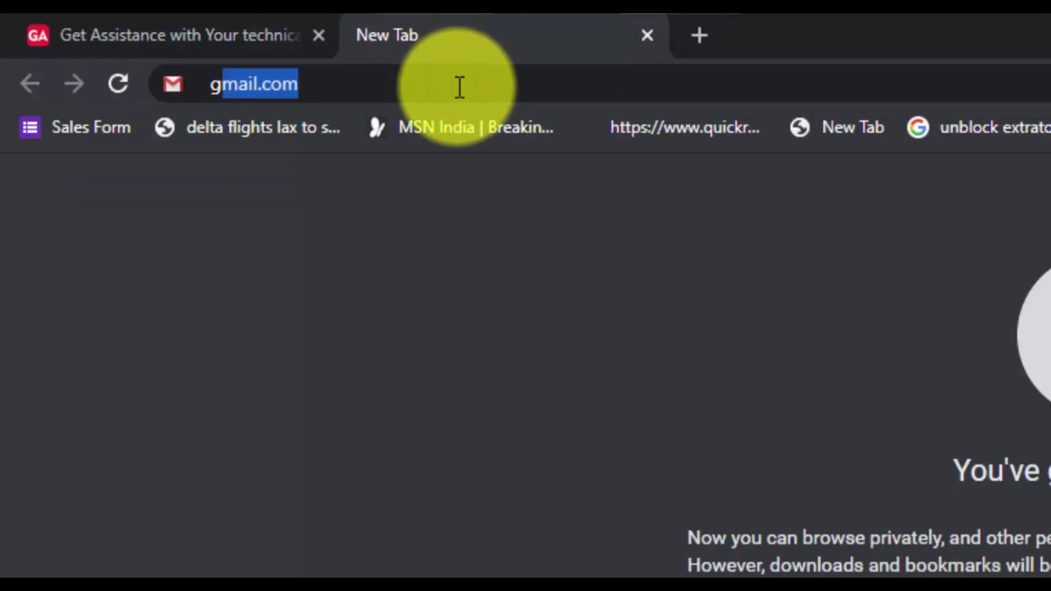
type("com/gmail/about/#")
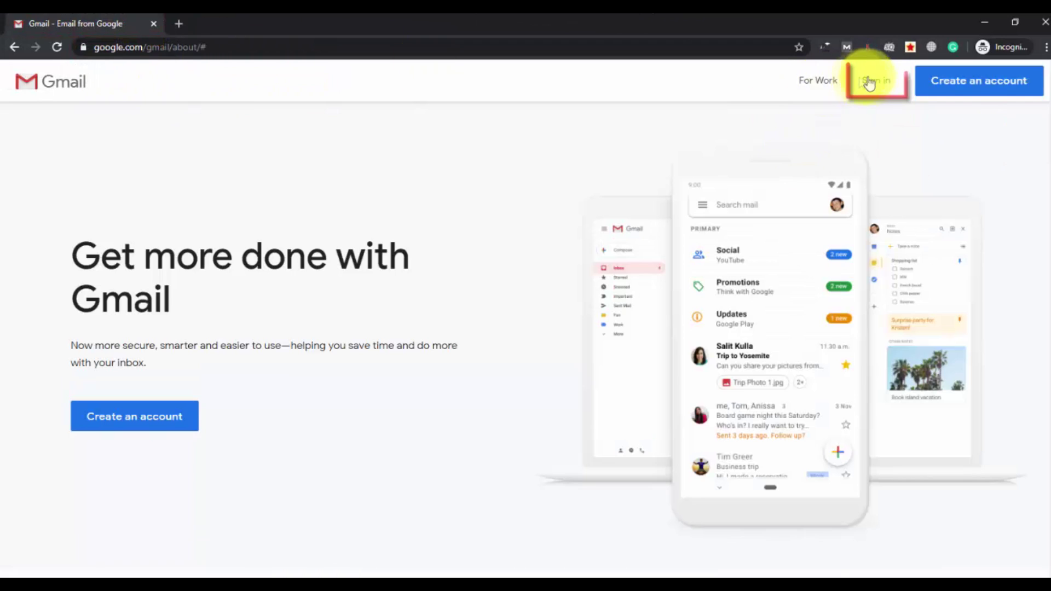
left_click(875, 81)
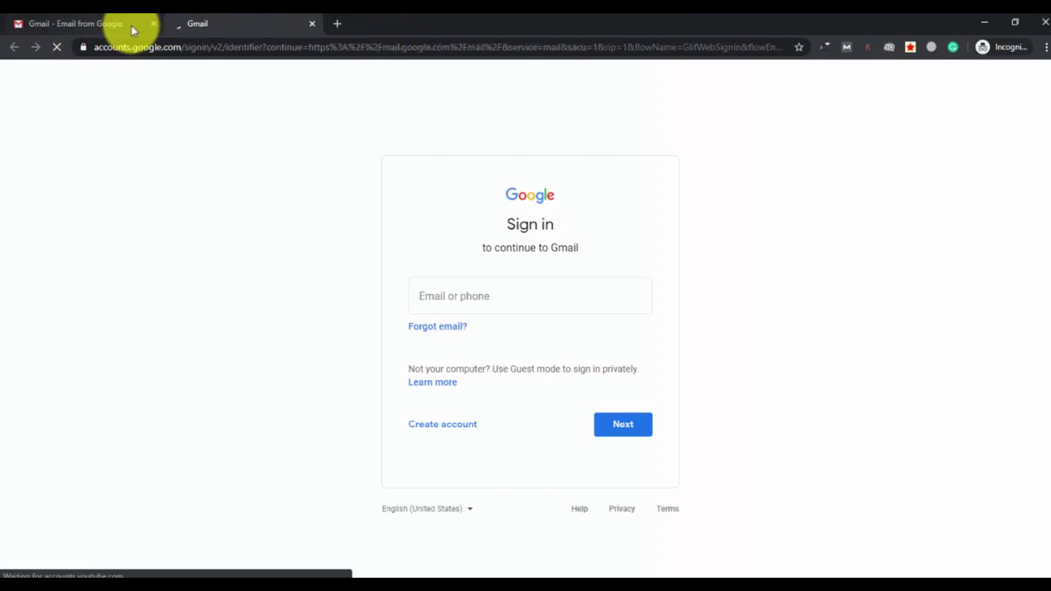
left_click(153, 23)
Enter the disabled account's email address and its password to try signing in
left_click(470, 287)
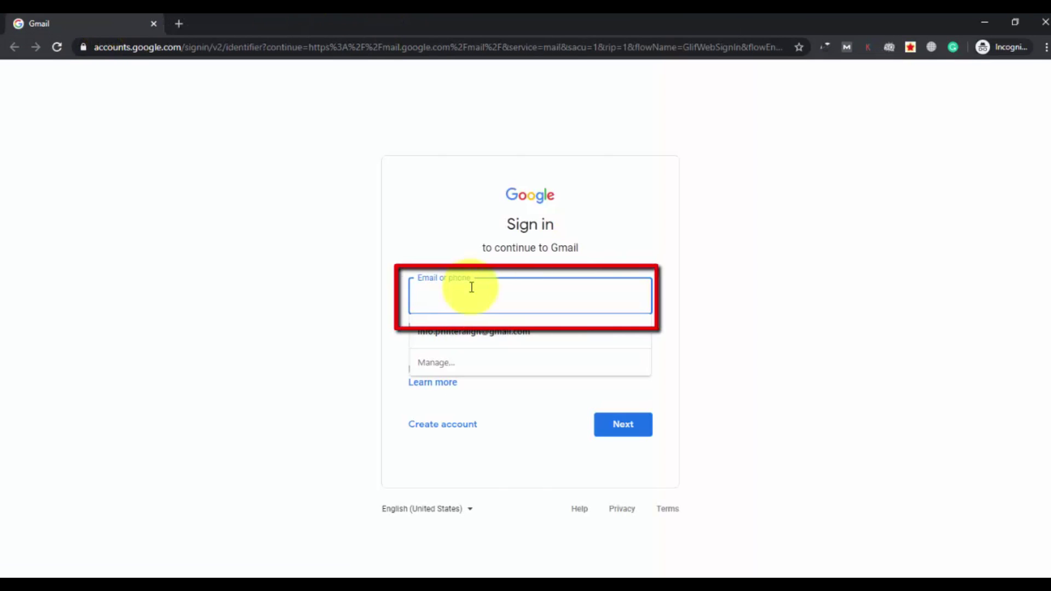
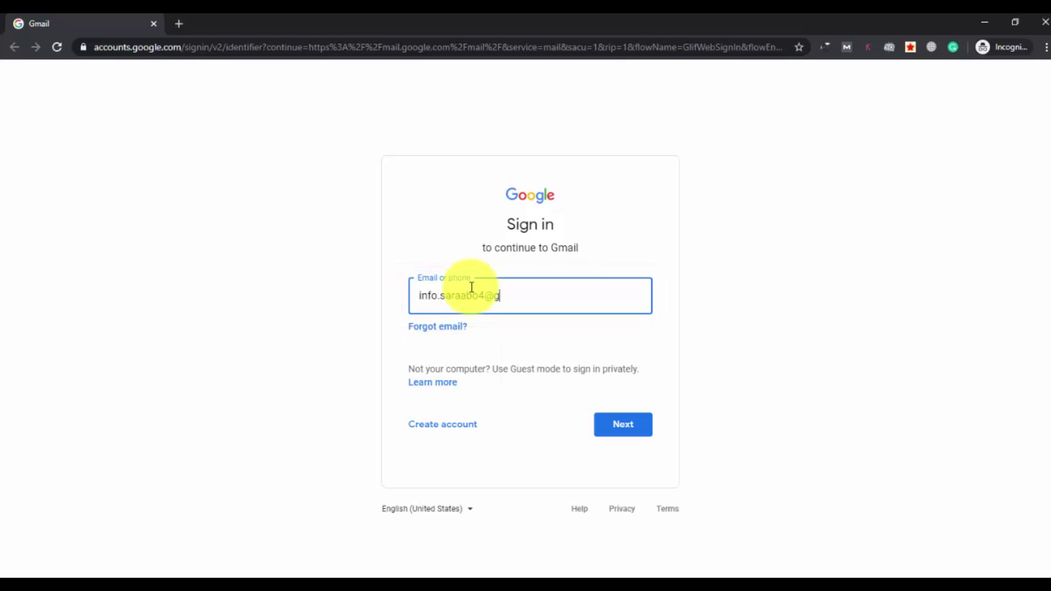
key("Return")
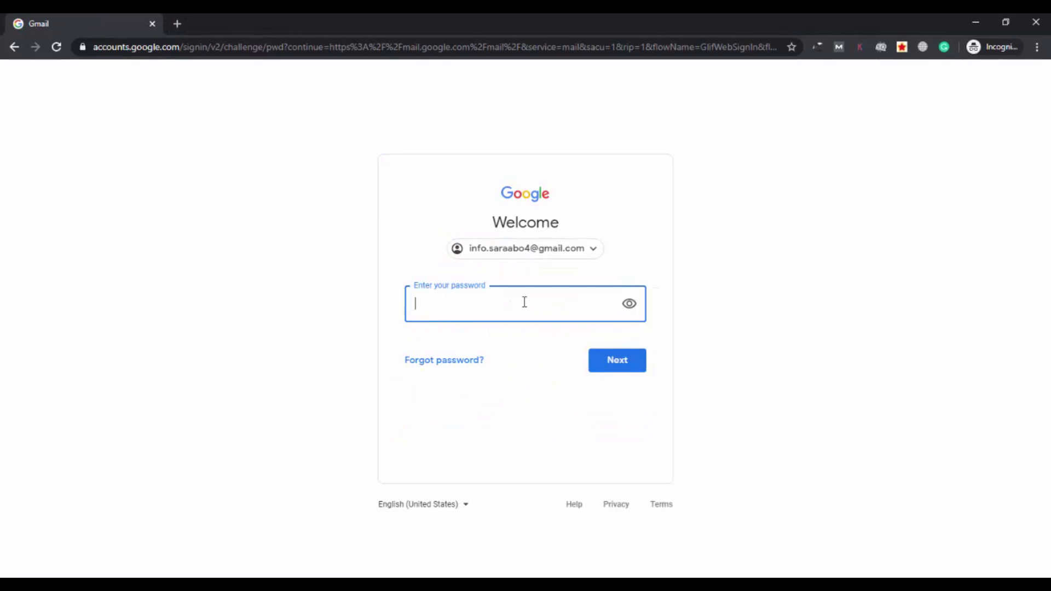
type("•")
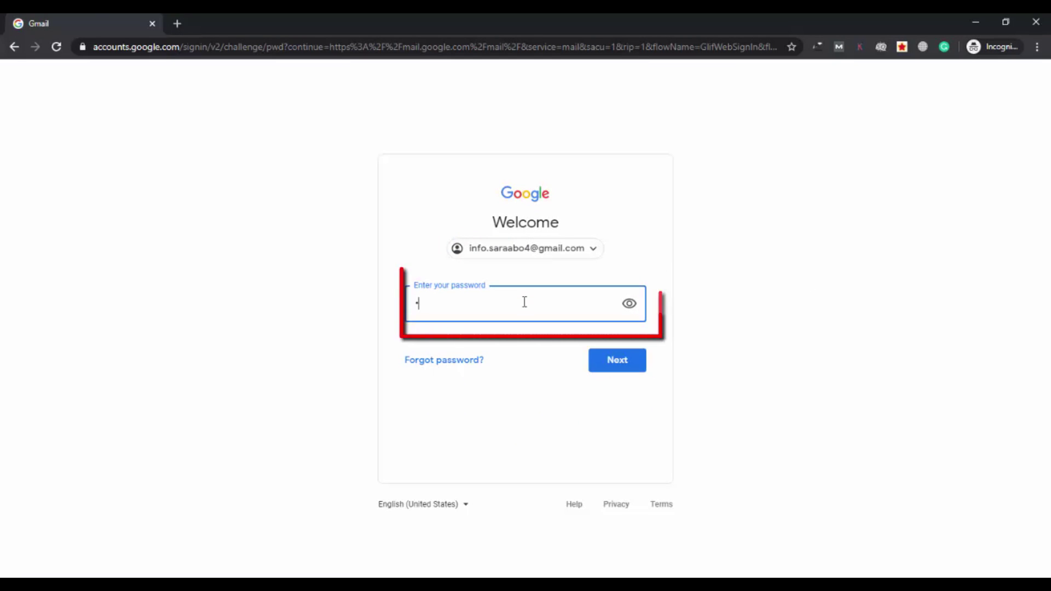
type("••••••")
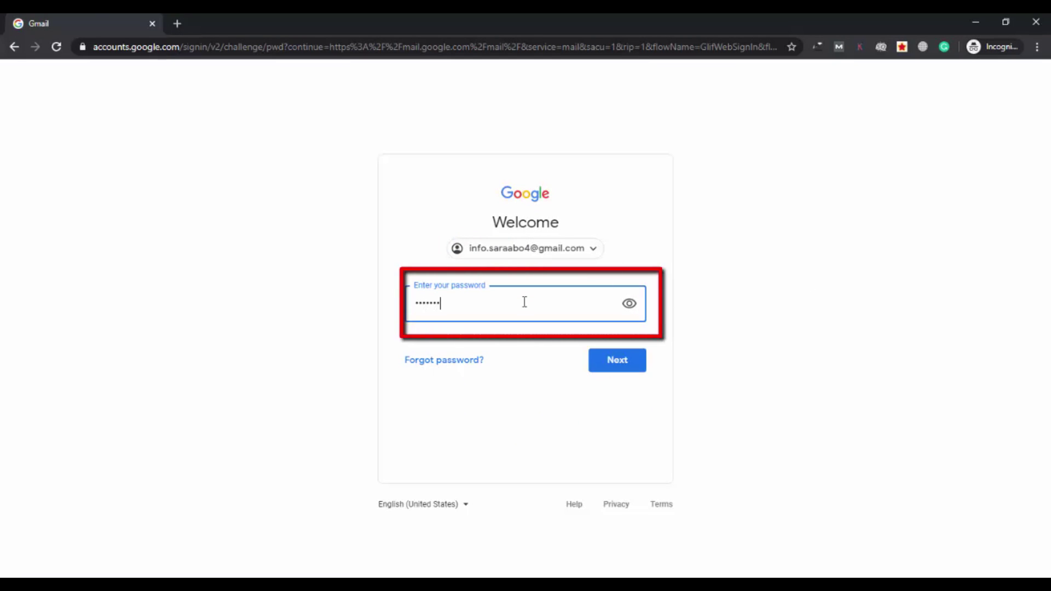
type("••••")
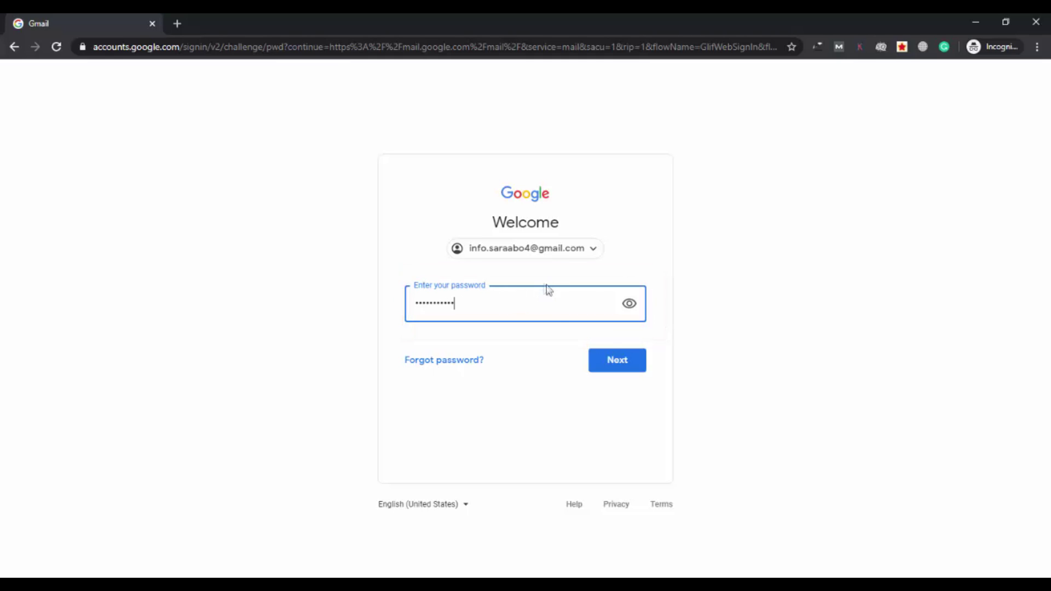
left_click(614, 357)
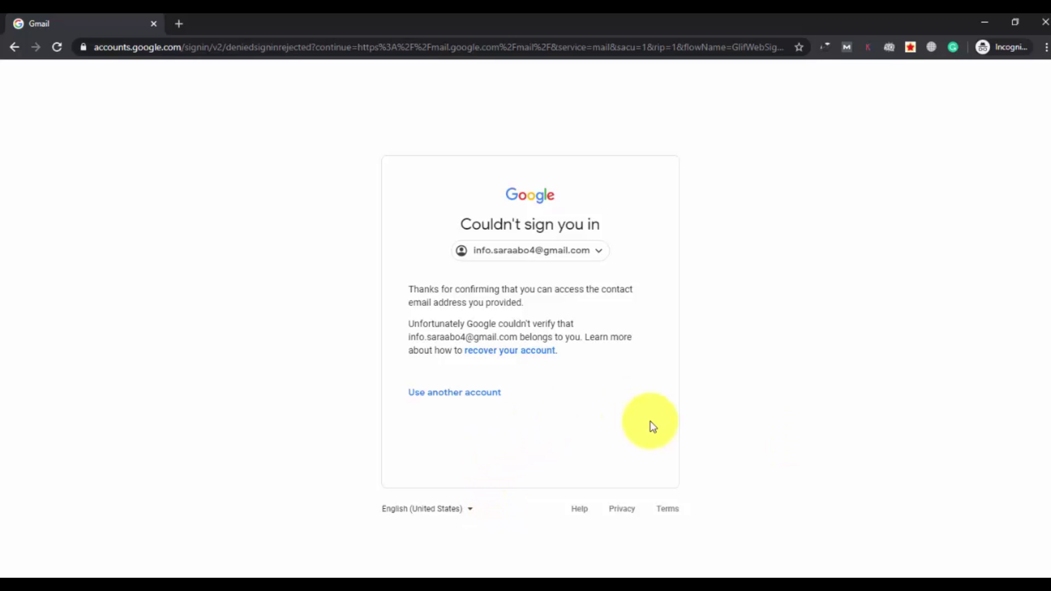
Reach the 'Couldn't sign you in' page and highlight the sentence saying ownership couldn't be verified
left_click(465, 224)
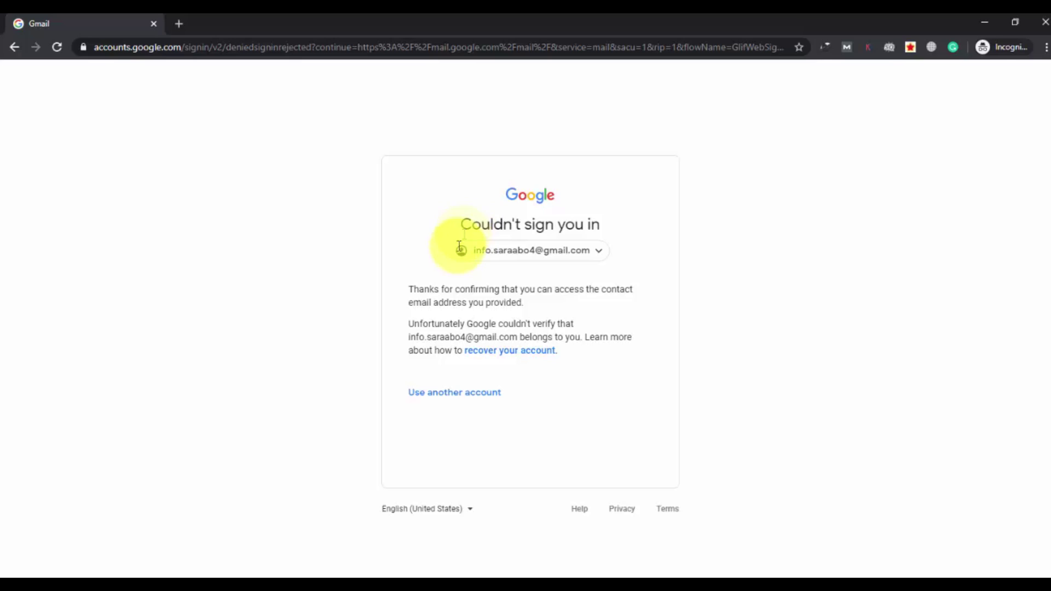
left_click(412, 325)
left_click_drag(412, 325, 584, 342)
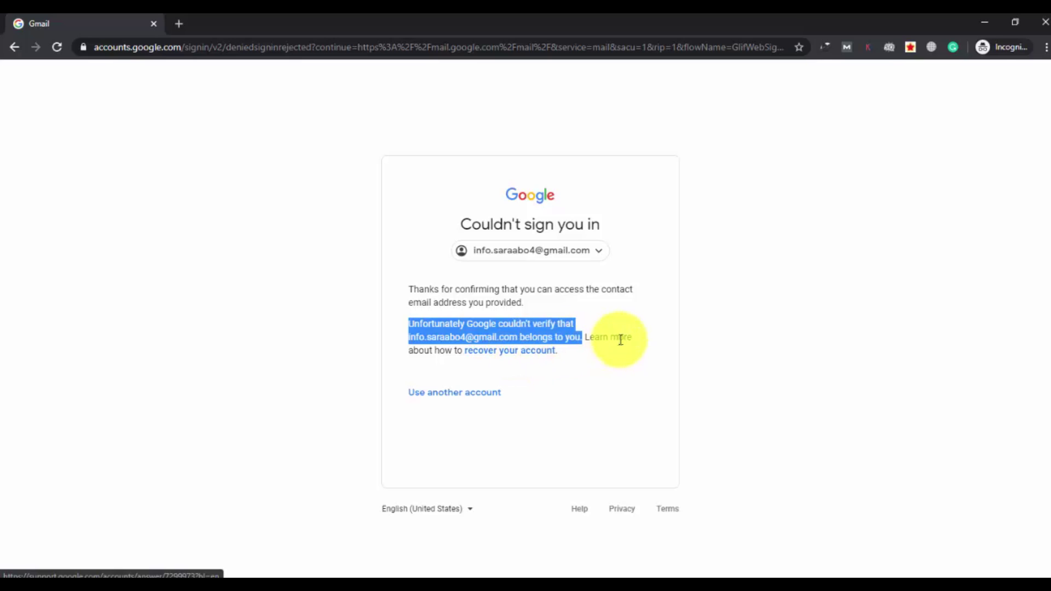
left_click(533, 399)
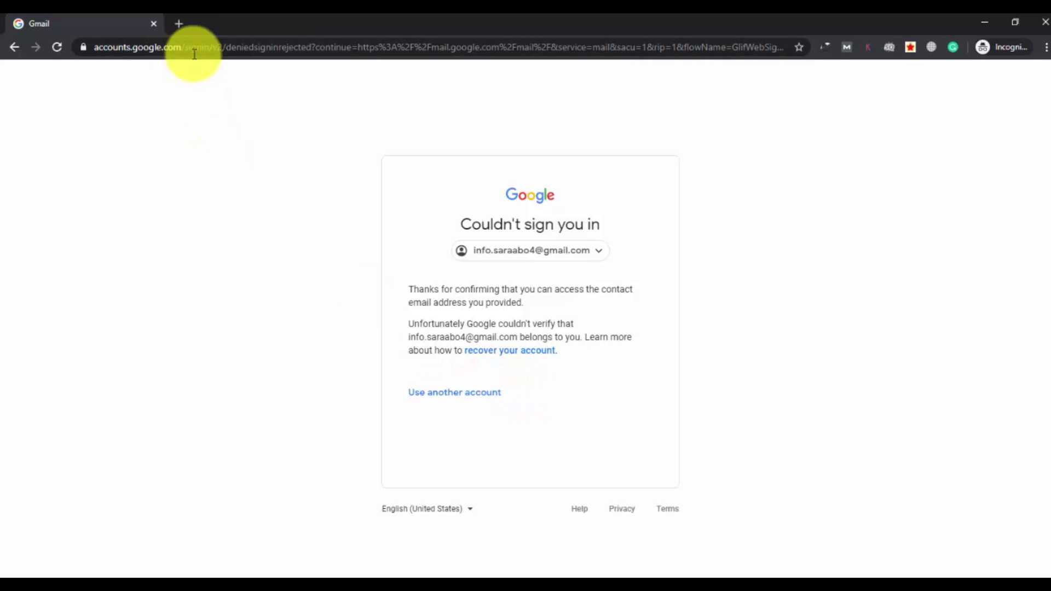
Load support.google.com/accounts/contact/disabled2 in a new tab and close the Gmail tab
left_click(181, 24)
type("https://support.google.com/accounts/contact/disabled2")
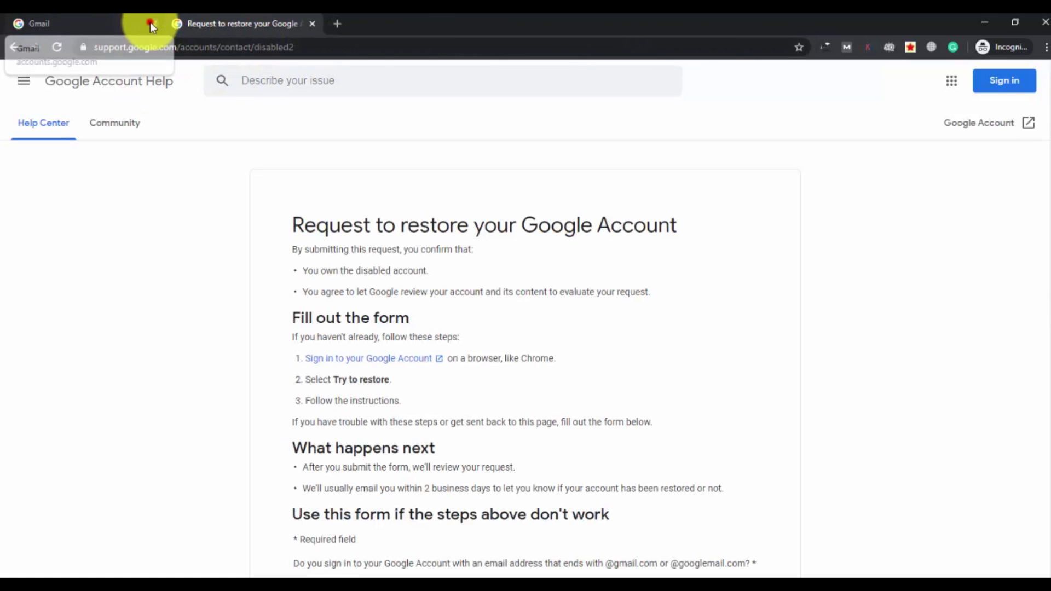
left_click(151, 23)
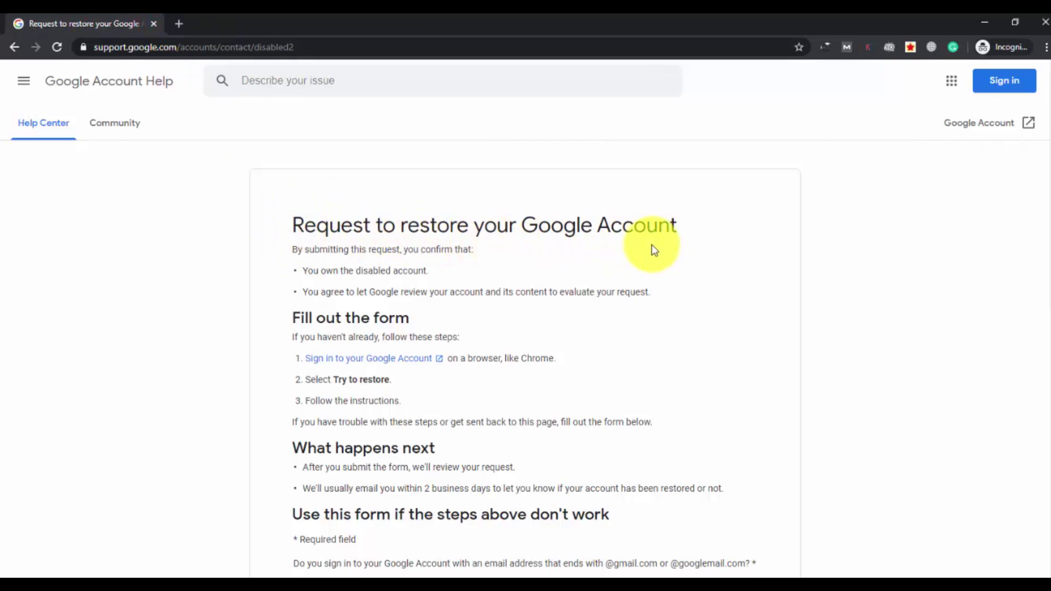
Highlight the 'Request to restore' title and scroll through the form's questions
left_click_drag(293, 222, 688, 234)
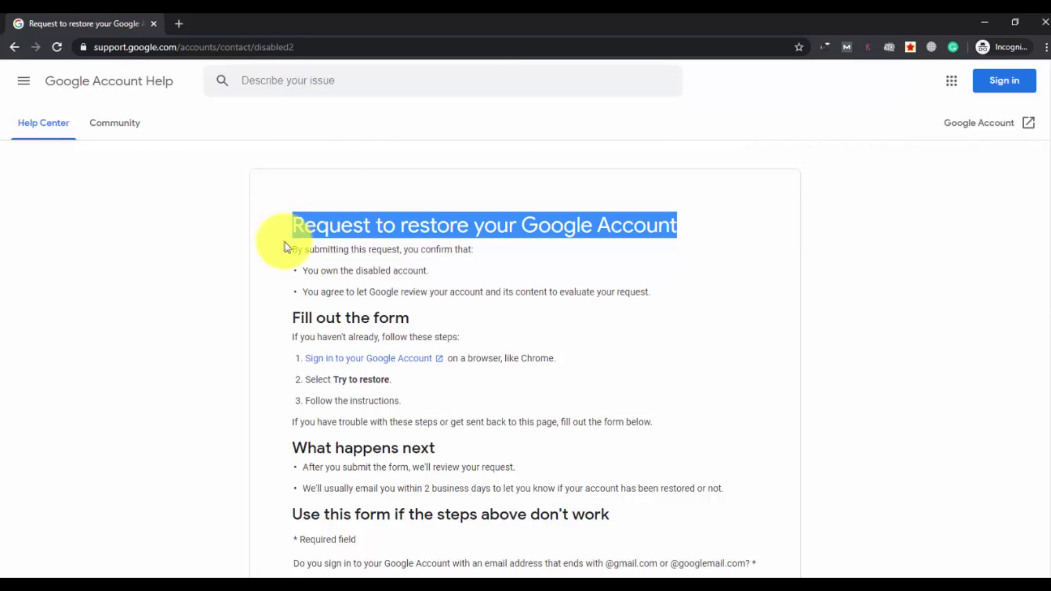
scroll(282, 233, "down", 1)
scroll(285, 245, "up", 1)
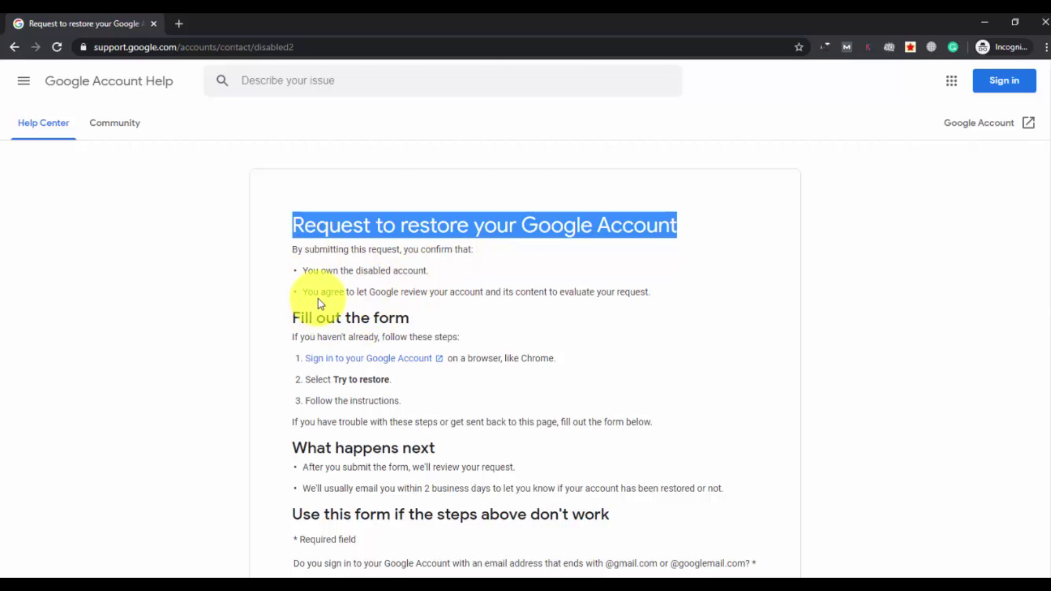
scroll(320, 304, "down", 3)
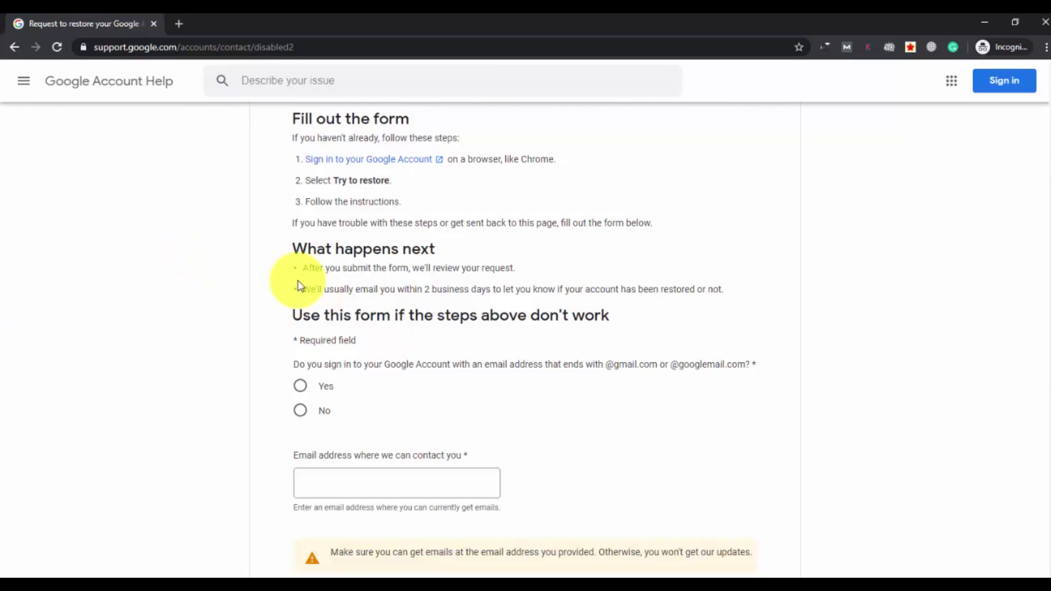
scroll(298, 285, "up", 2)
scroll(299, 285, "down", 1)
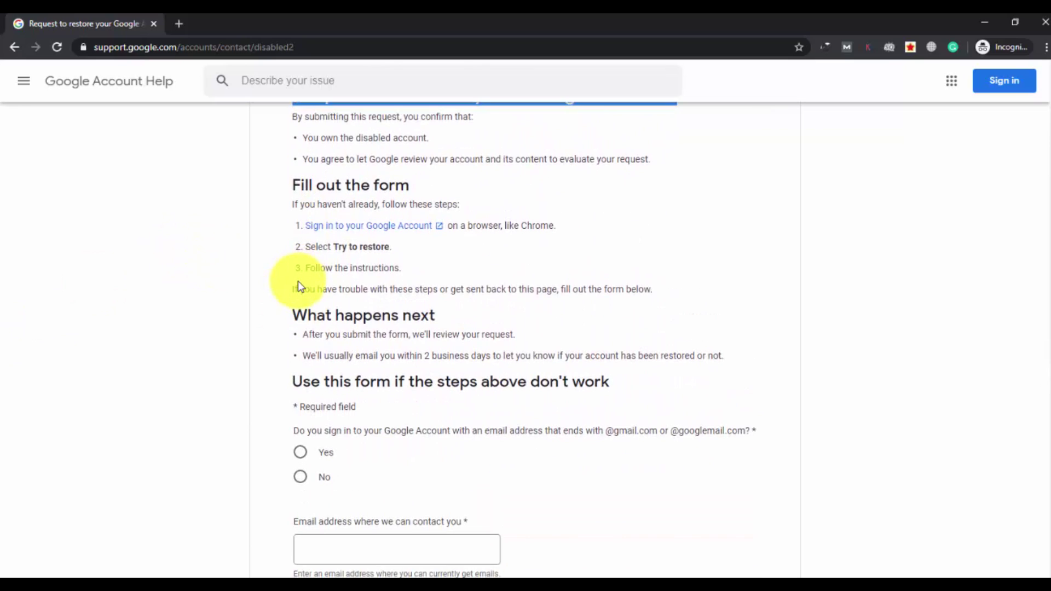
scroll(299, 282, "down", 1)
scroll(246, 301, "down", 1)
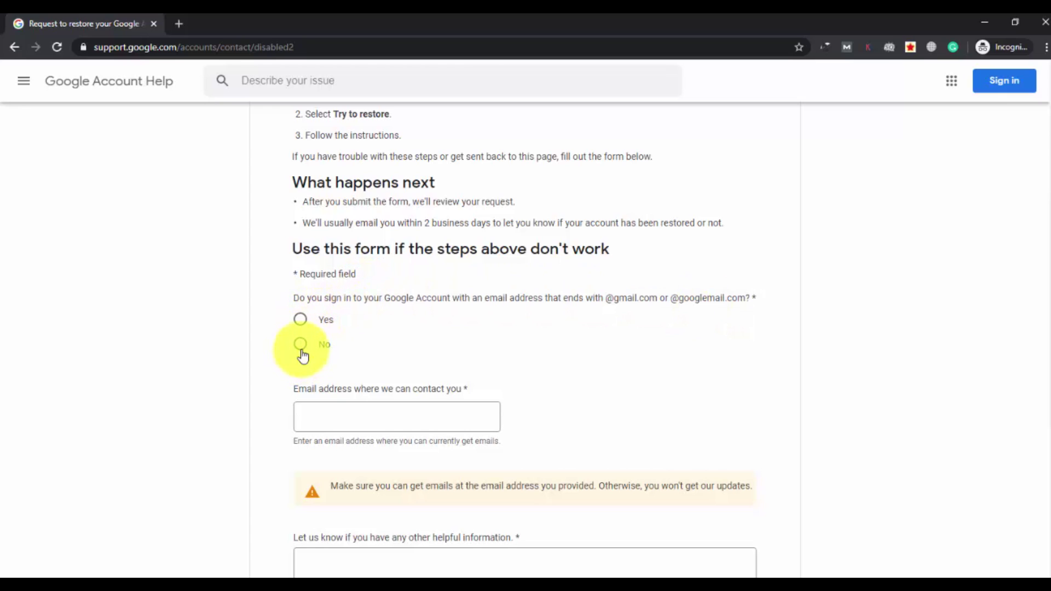
left_click(300, 321)
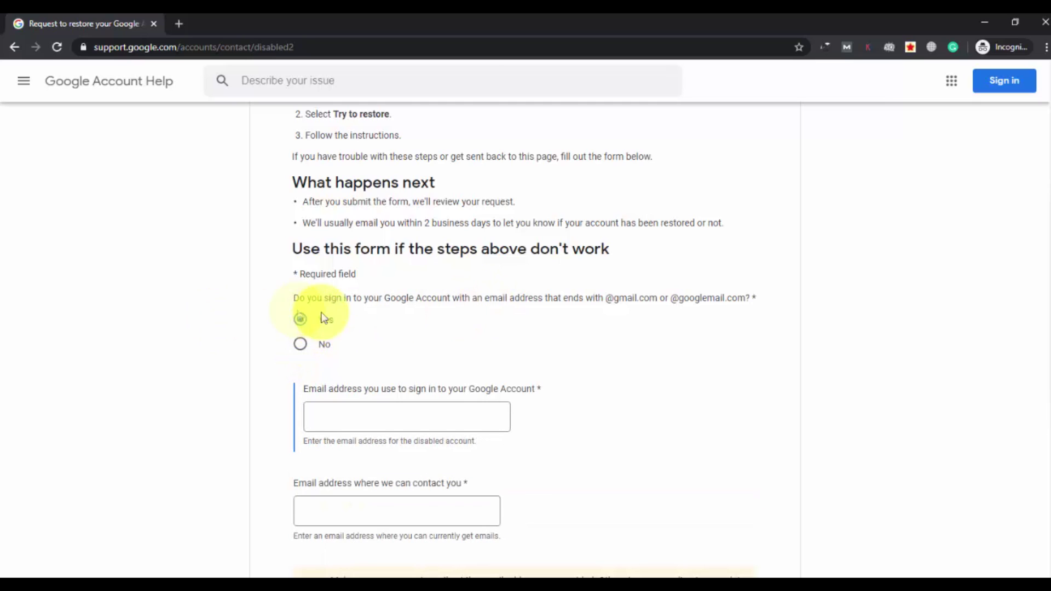
left_click(382, 409)
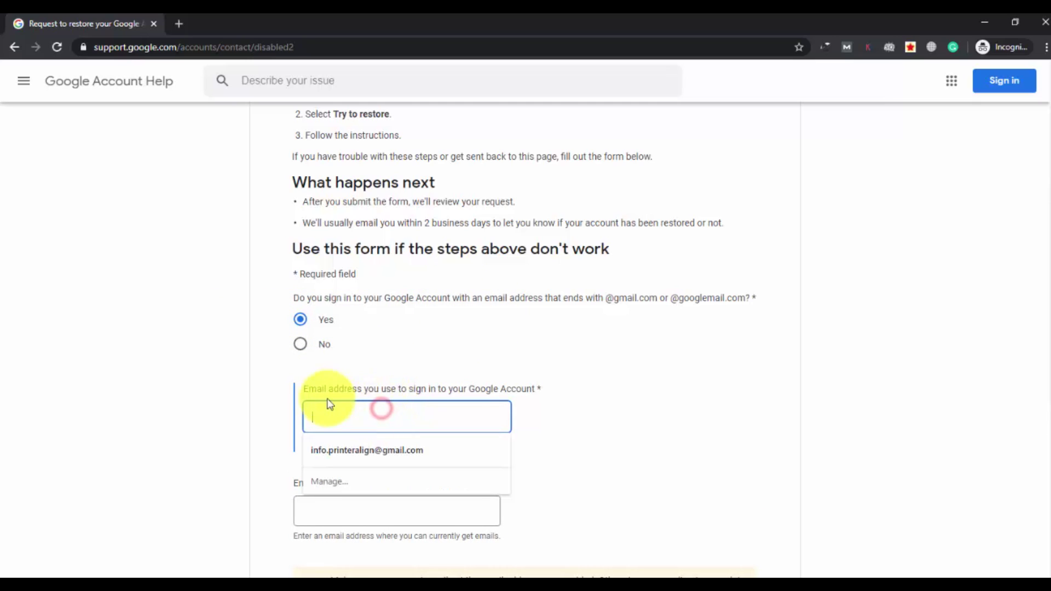
left_click(368, 365)
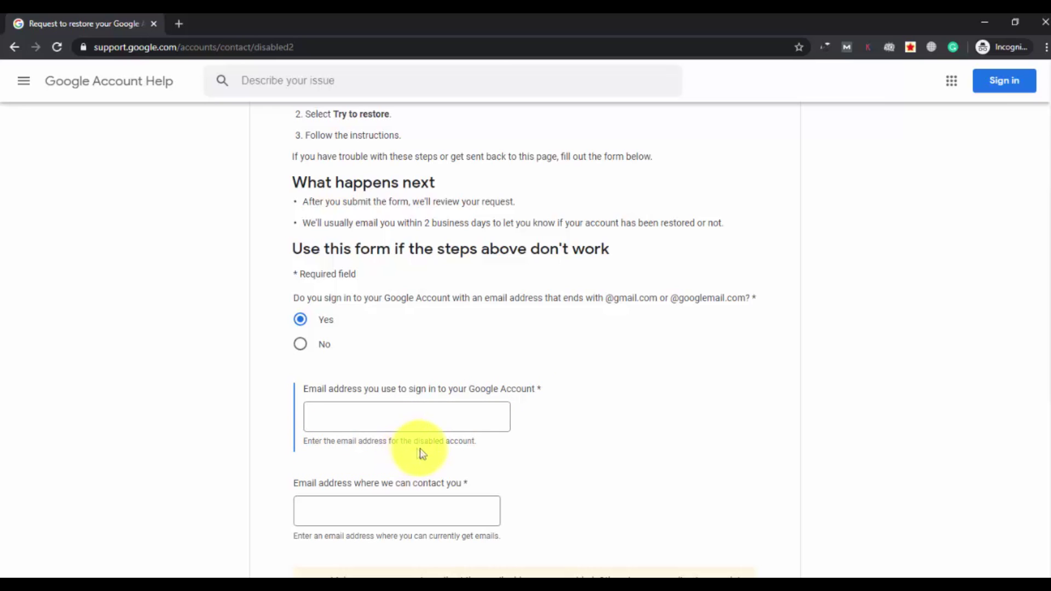
left_click(413, 420)
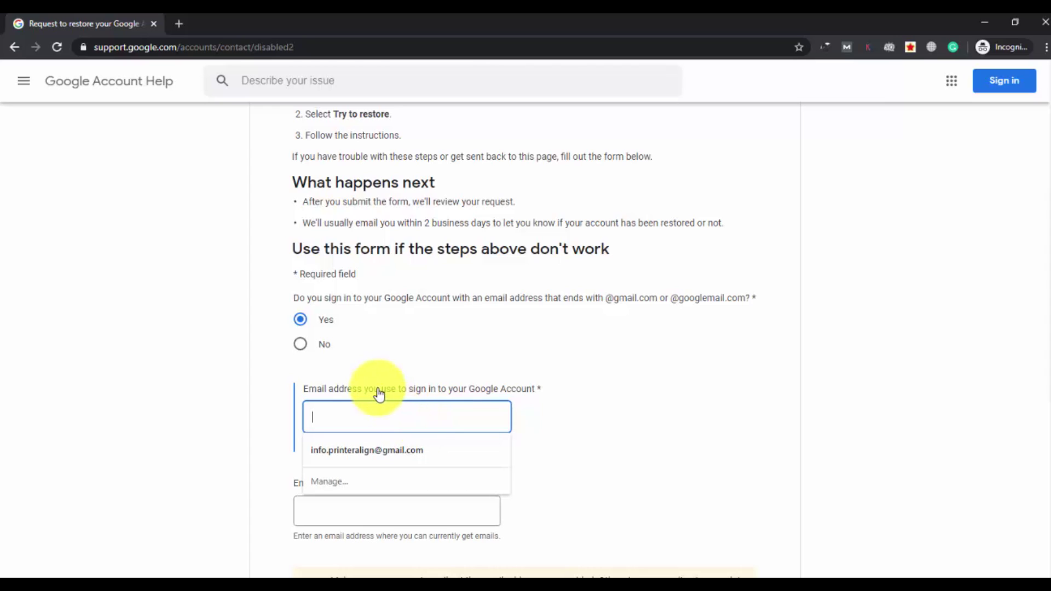
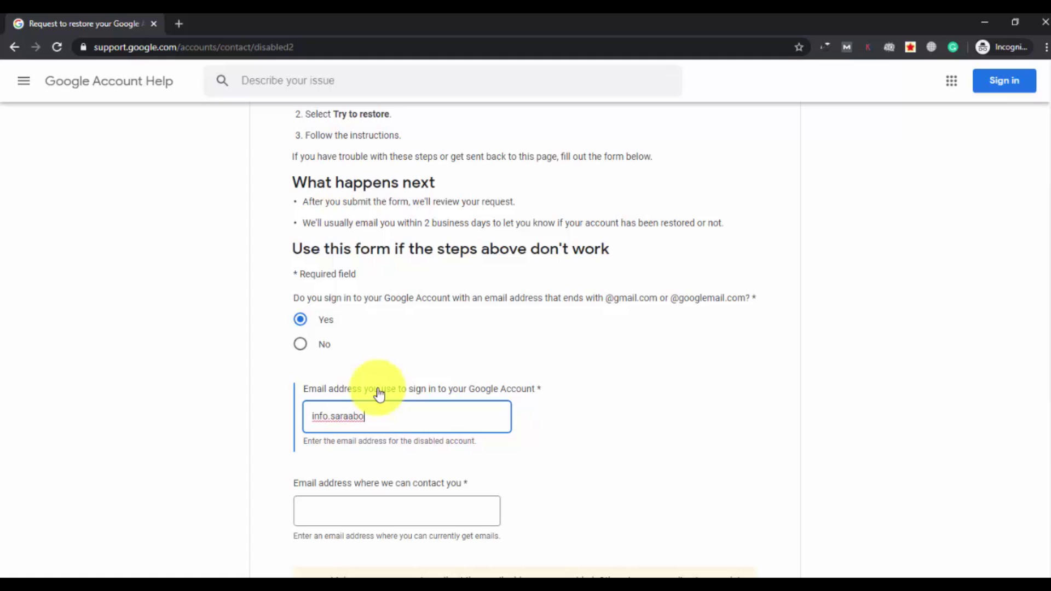
left_click(271, 413)
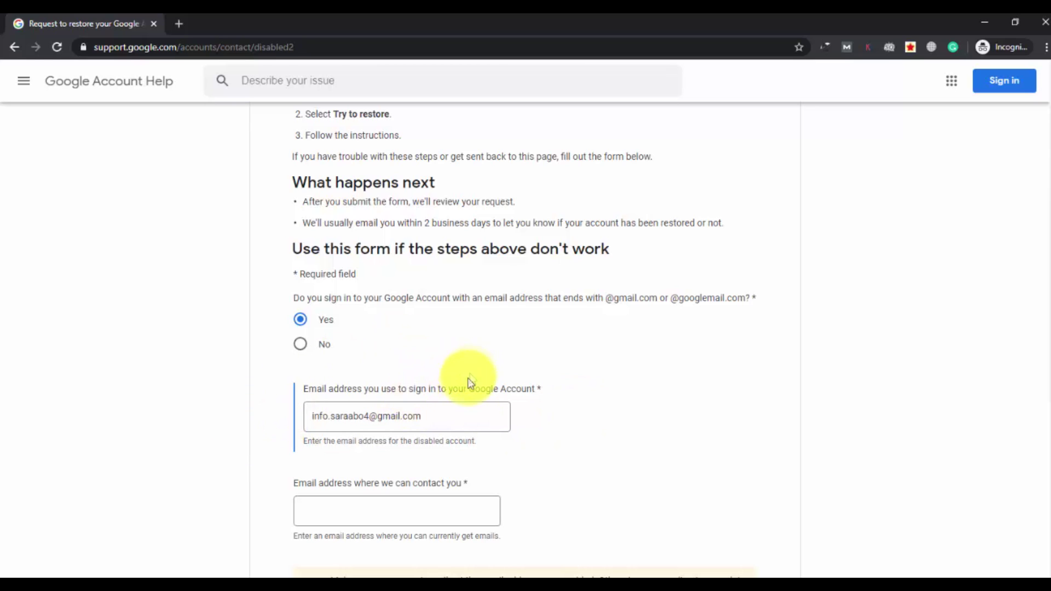
scroll(528, 418, "down", 1)
scroll(528, 418, "down", 2)
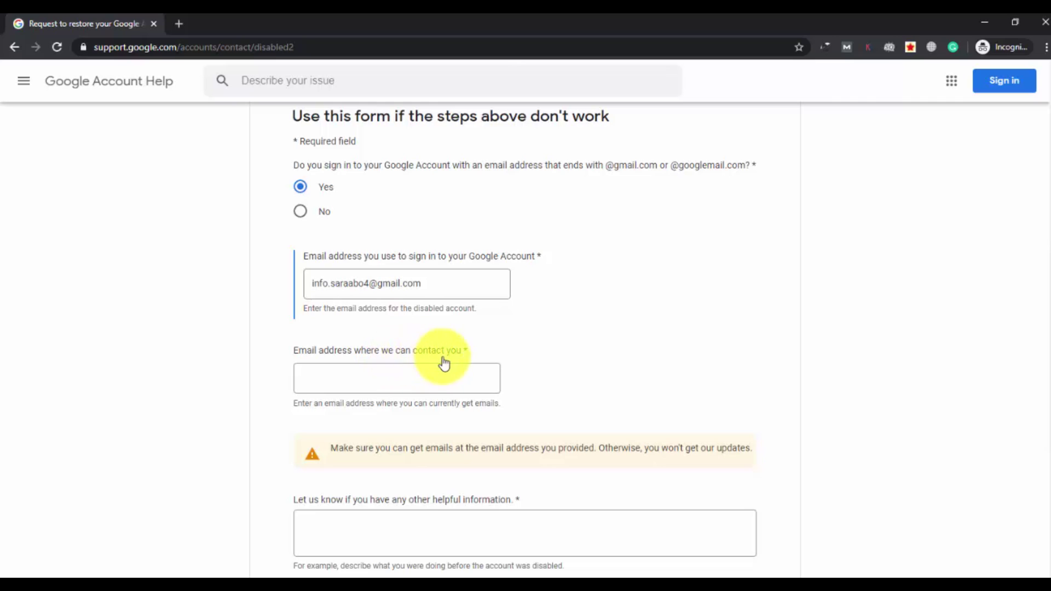
Enter the alternate contact address in the 'Email address where we can contact you' field
left_click(550, 345)
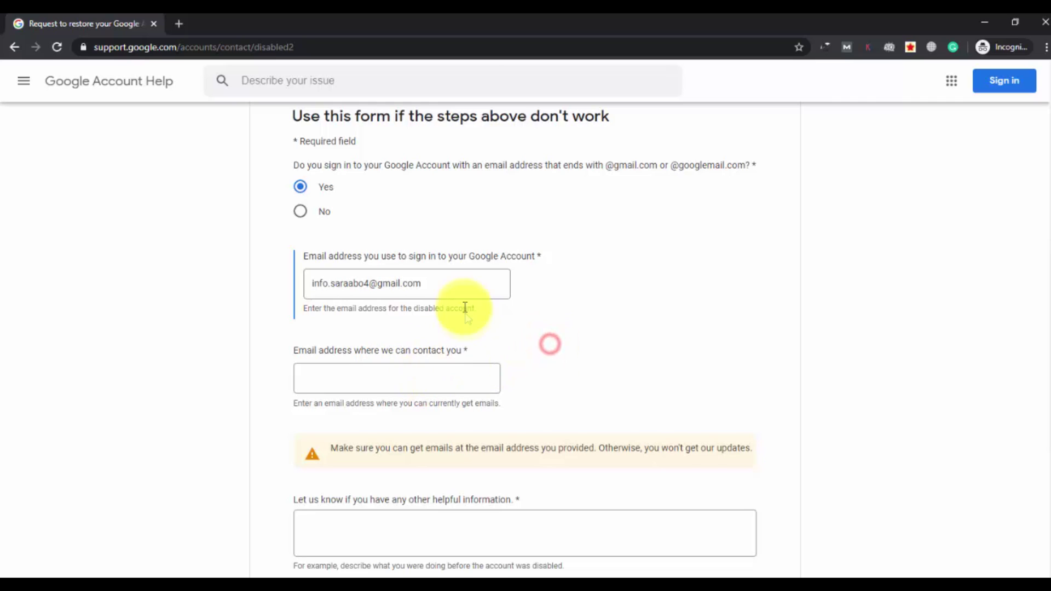
left_click(384, 379)
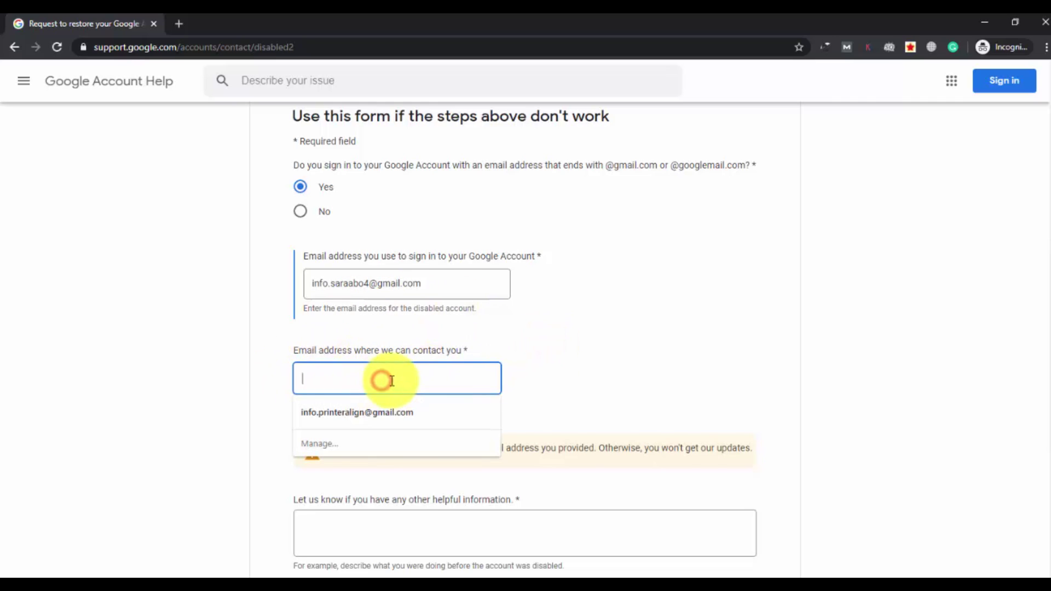
left_click(590, 366)
left_click(424, 377)
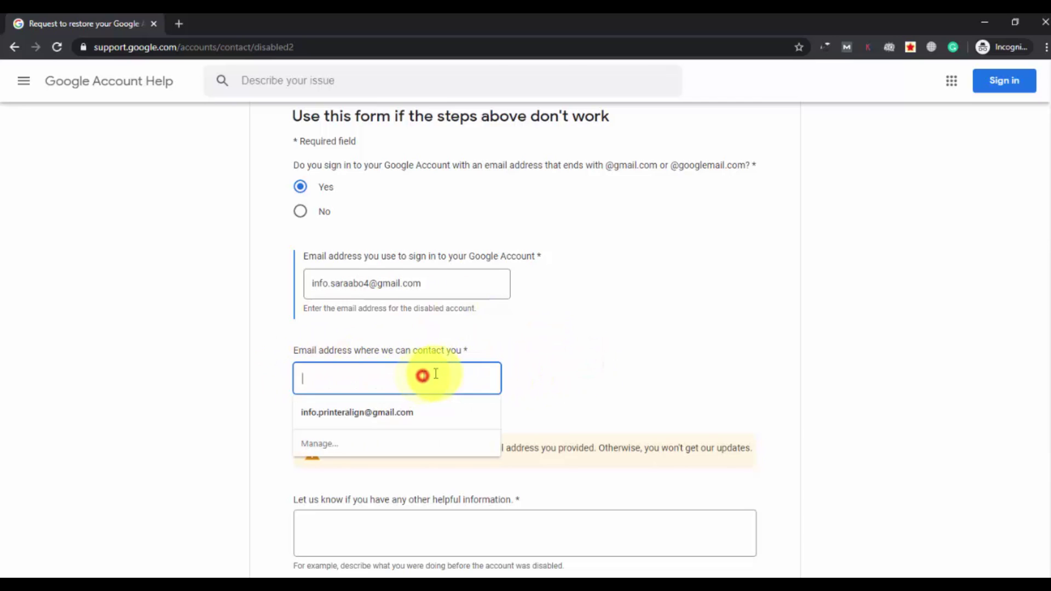
left_click(582, 360)
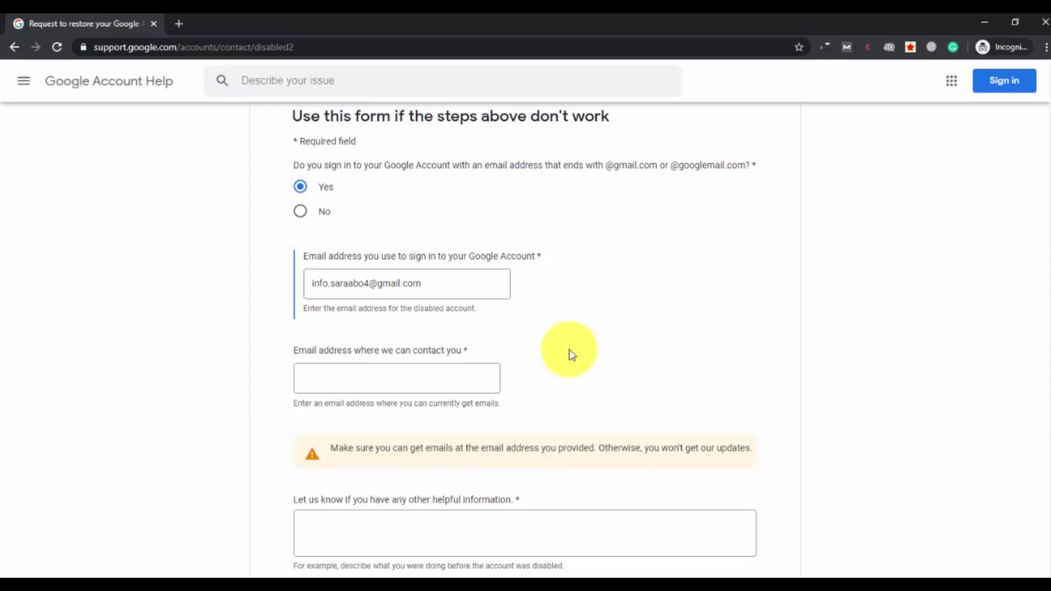
left_click(493, 375)
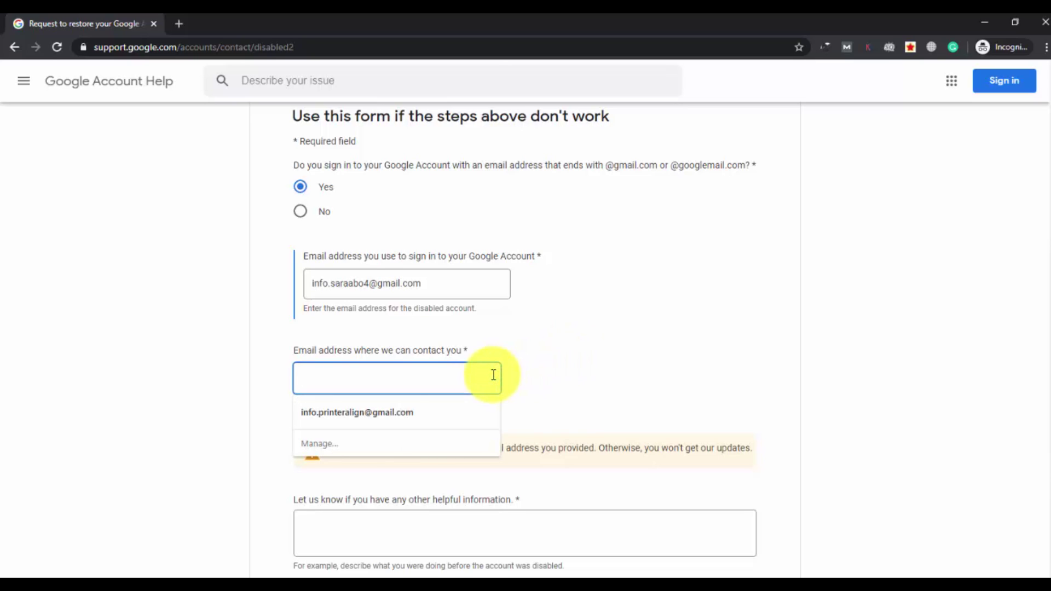
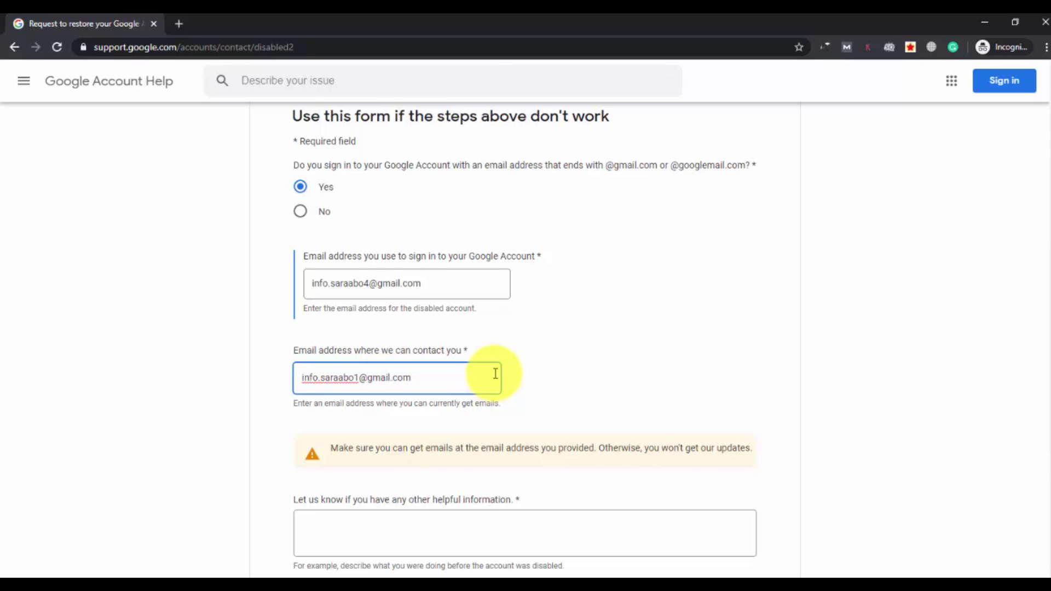
left_click(602, 400)
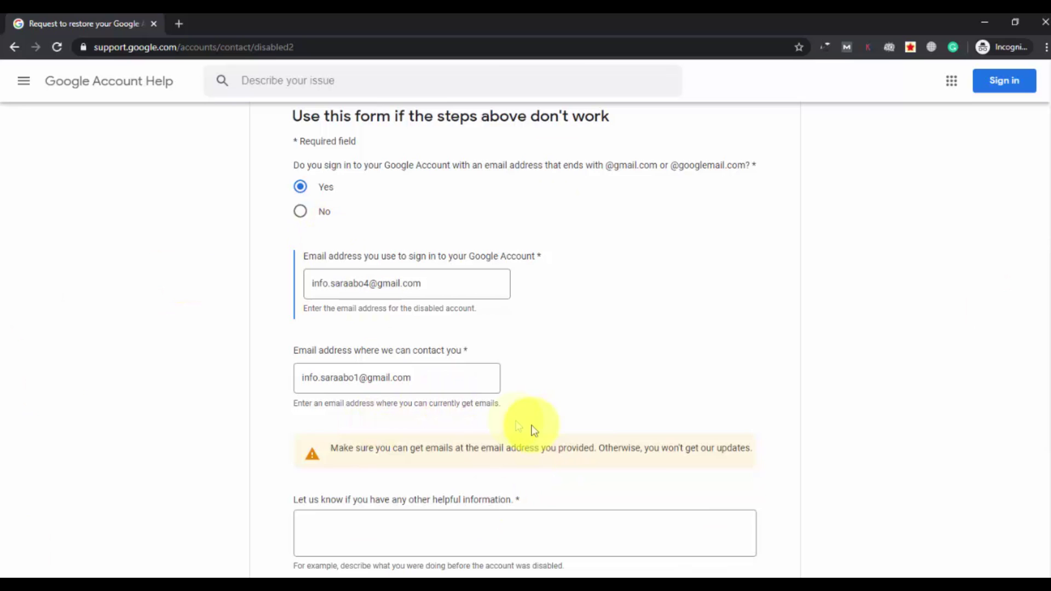
Scroll down to the helpful-information box and select it
scroll(731, 489, "down", 1)
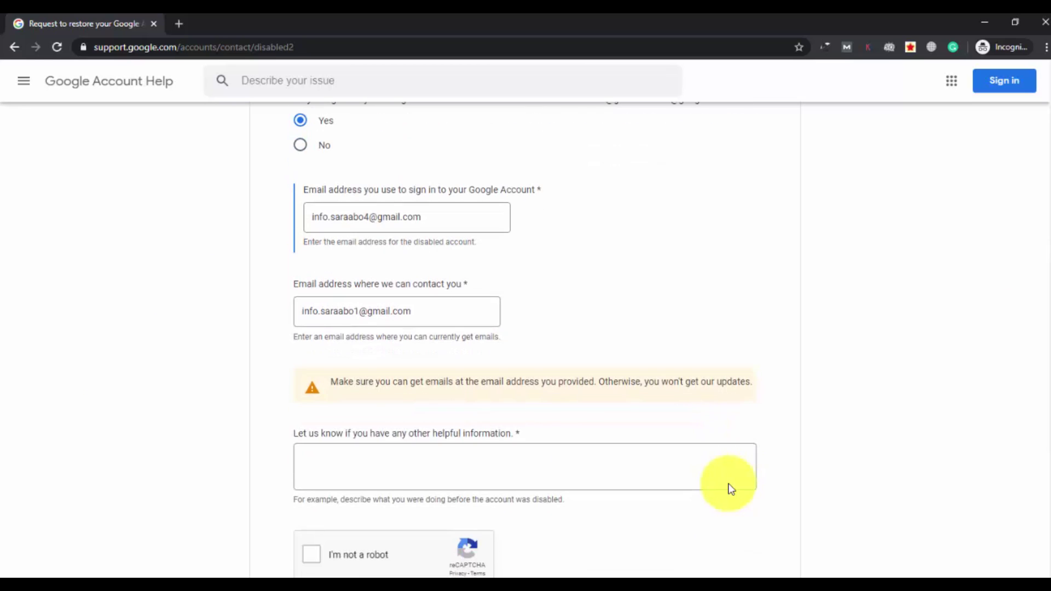
scroll(730, 484, "down", 1)
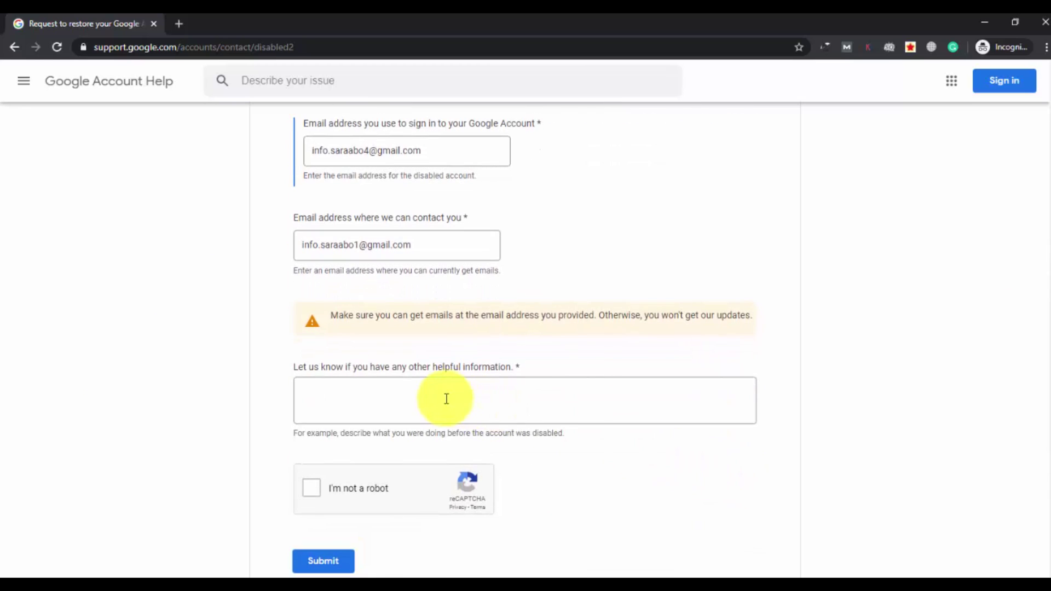
left_click(445, 399)
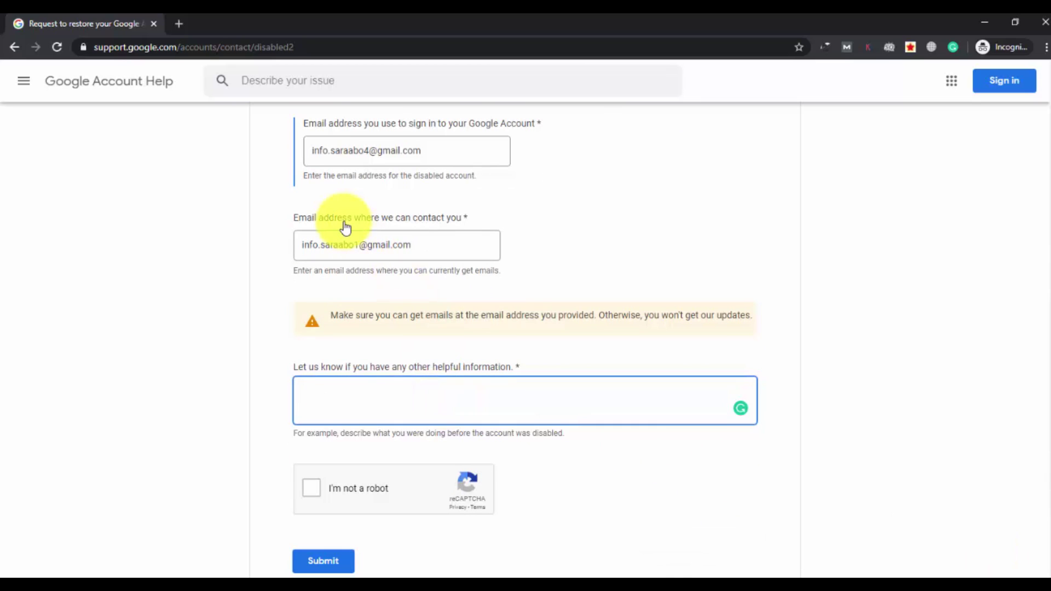
left_click(329, 390)
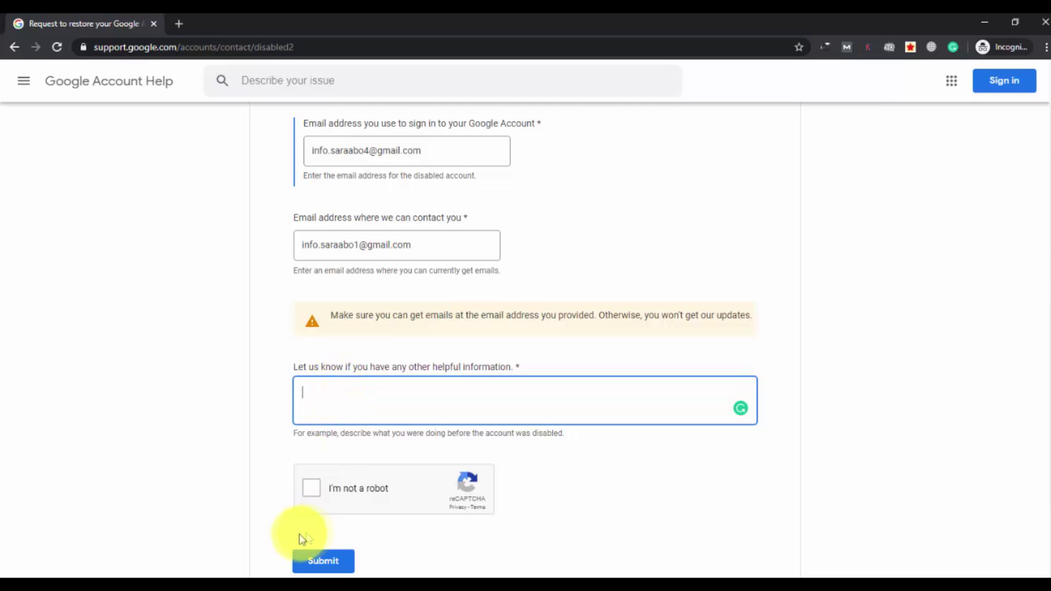
Copy the four-line sign-in problem explanation from Notepad and return to Chrome
mouse_move(175, 578)
left_click(138, 552)
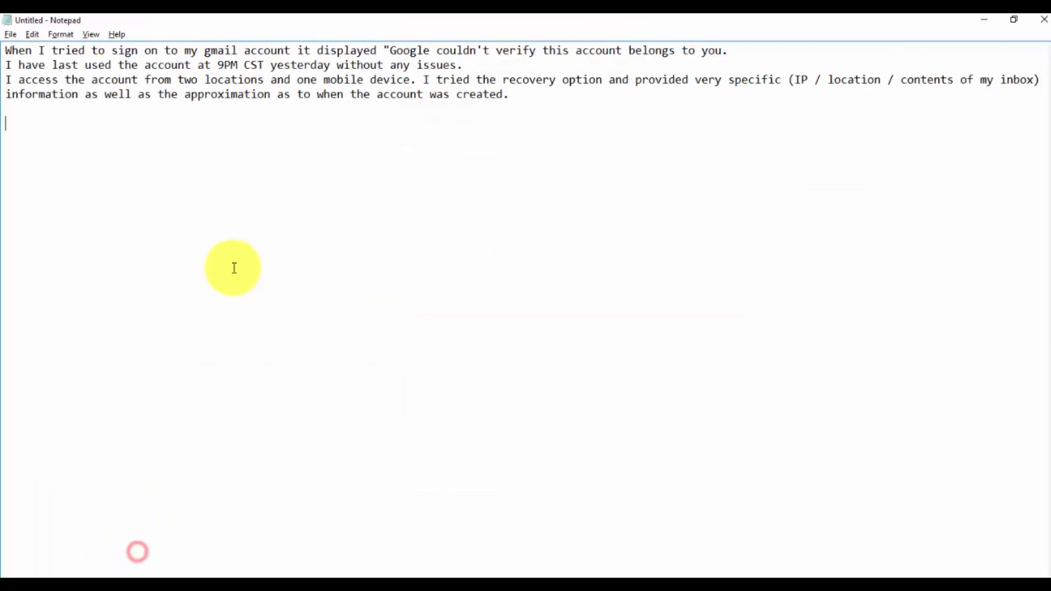
left_click(25, 80)
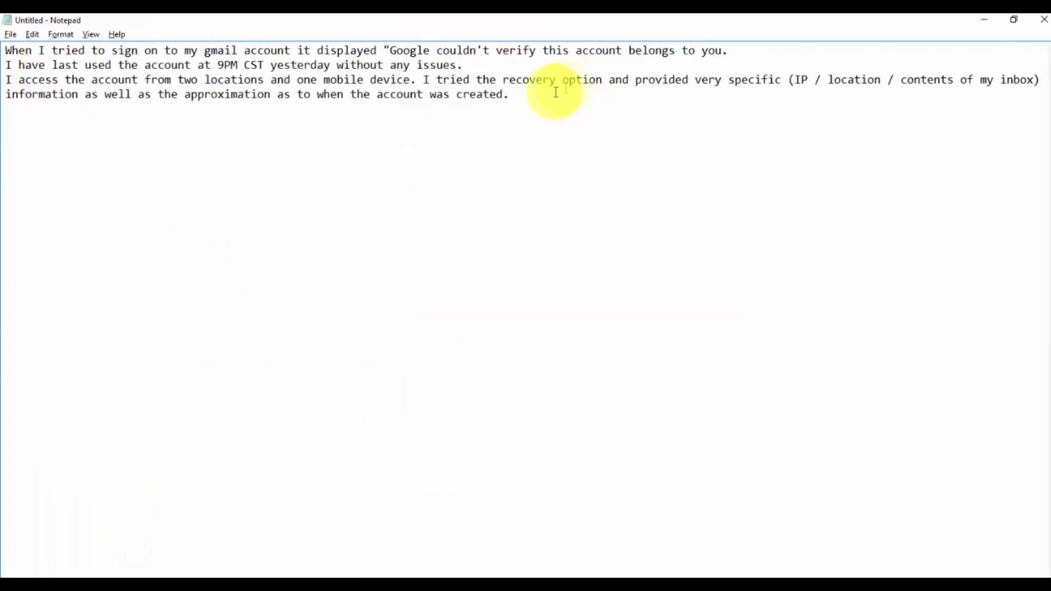
left_click_drag(544, 96, 2, 41)
key("ctrl+c")
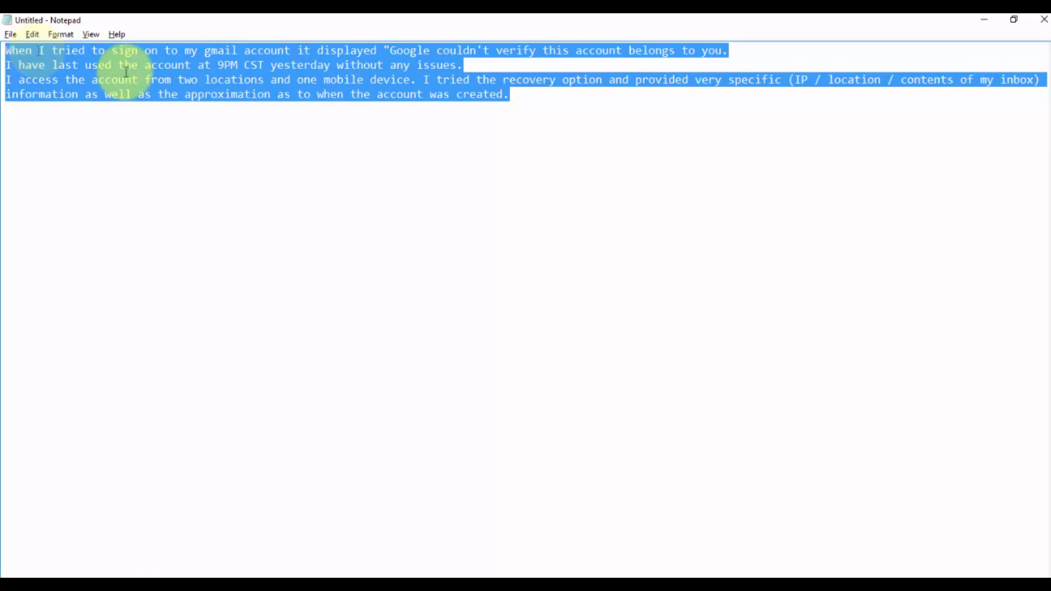
key("alt+Tab")
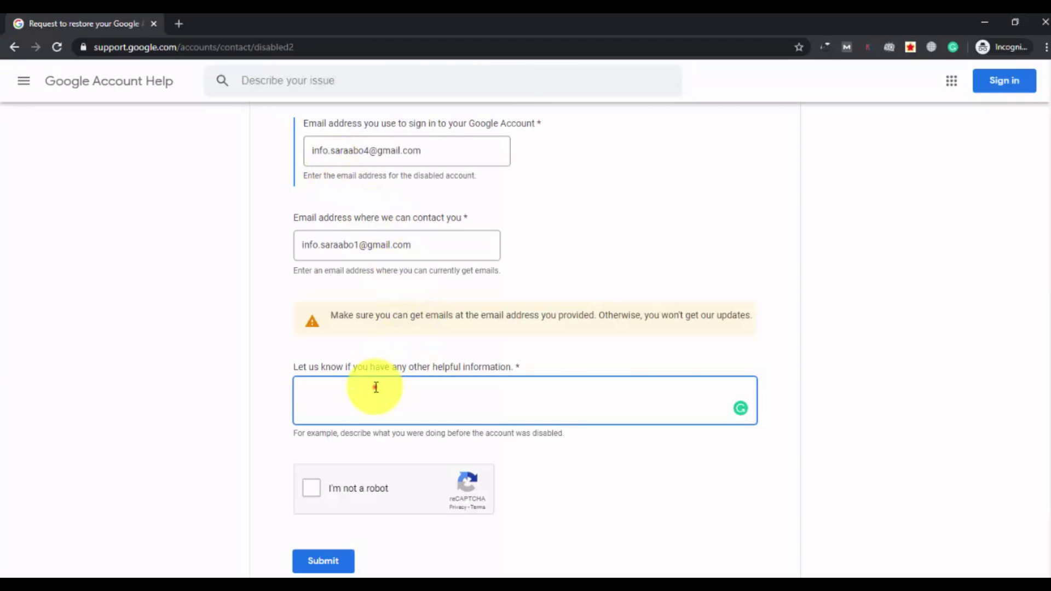
Paste the explanation into the helpful-information box and accept the 'Gmail' capitalisation fix
left_click(376, 387)
key("ctrl+v")
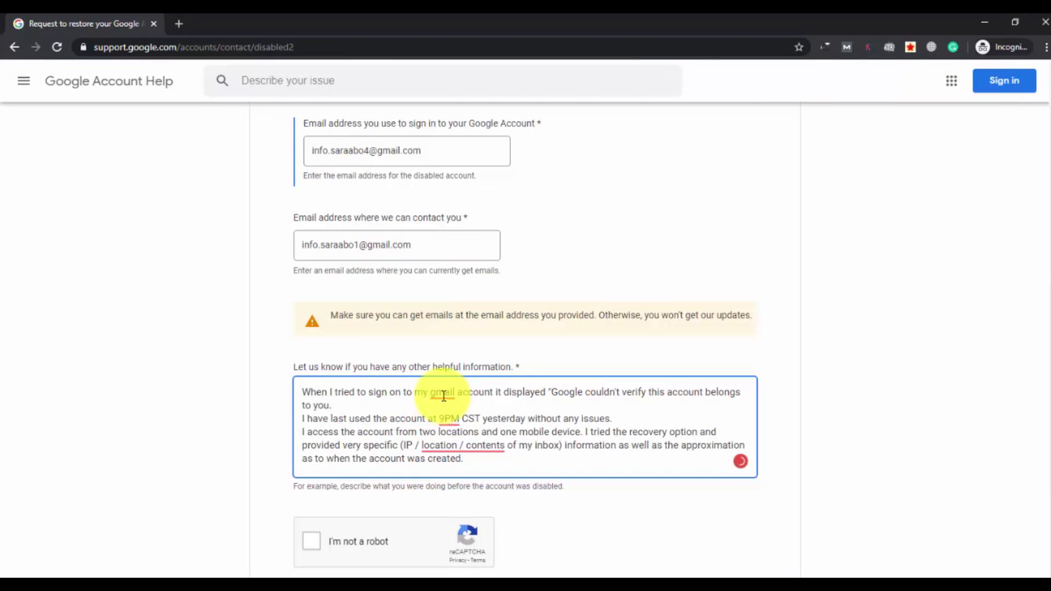
left_click(442, 394)
left_click(452, 426)
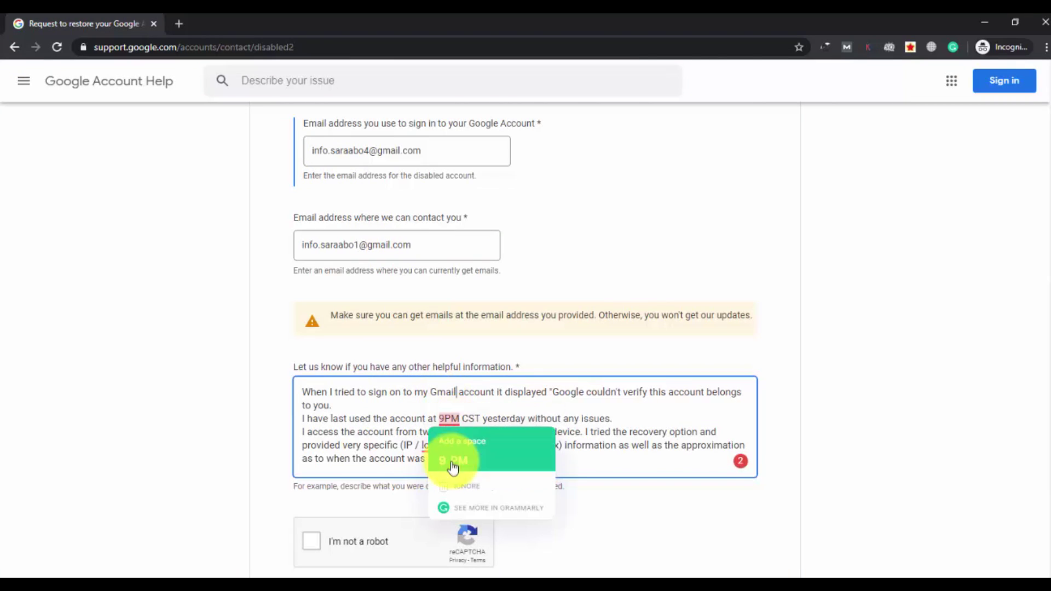
left_click(402, 459)
left_click(230, 399)
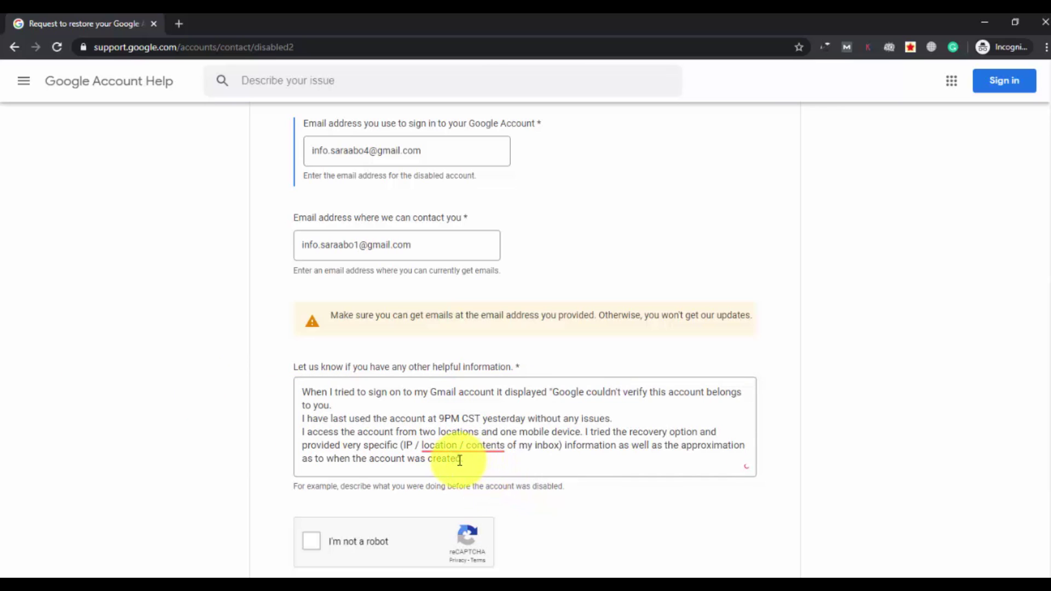
scroll(464, 464, "down", 3)
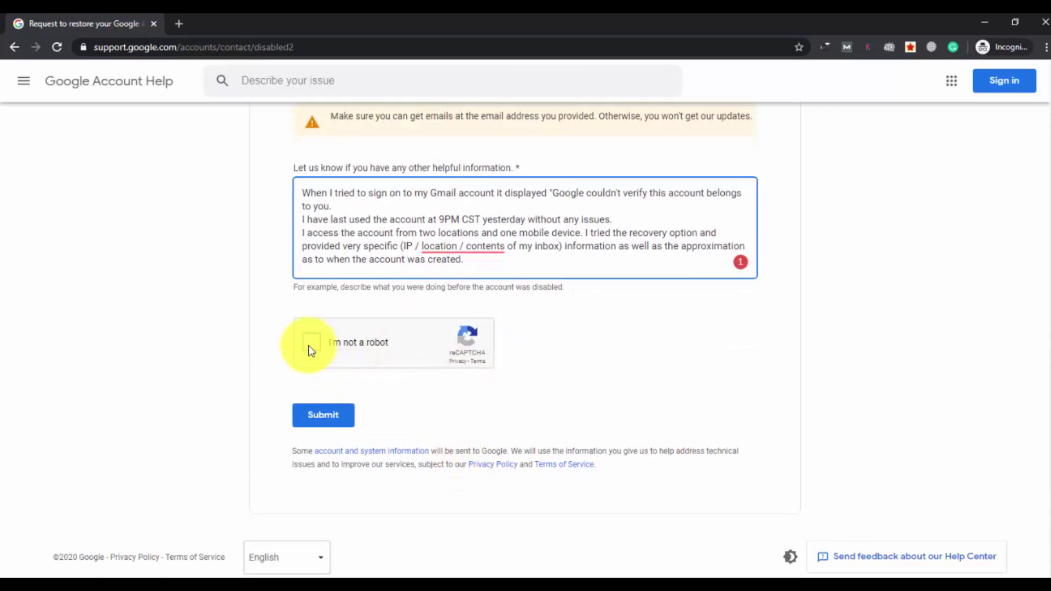
Tick 'I'm not a robot' and pass the challenge by selecting the three crosswalk tiles
left_click(311, 344)
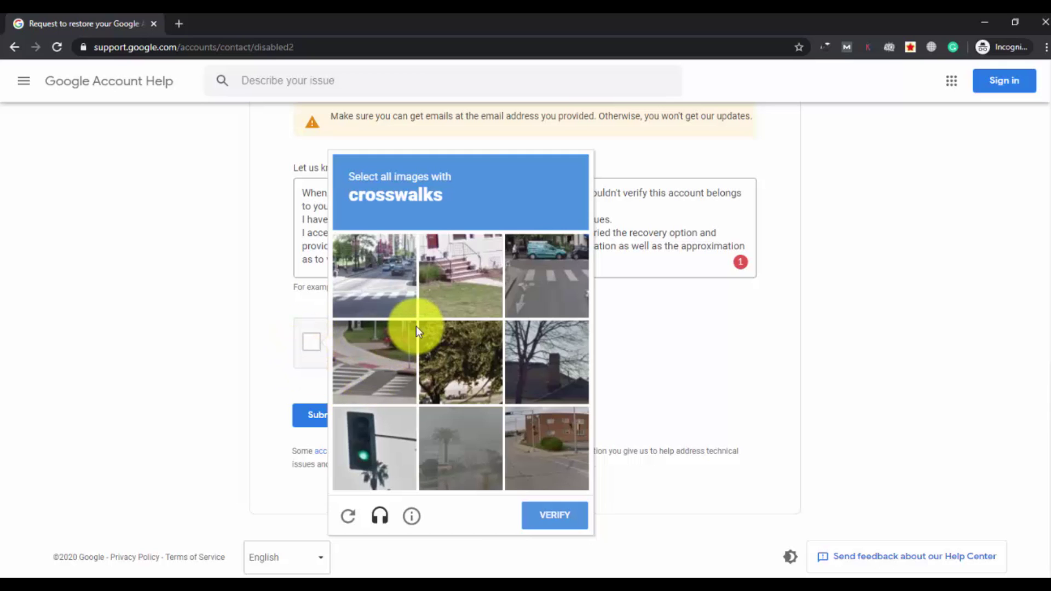
left_click(377, 300)
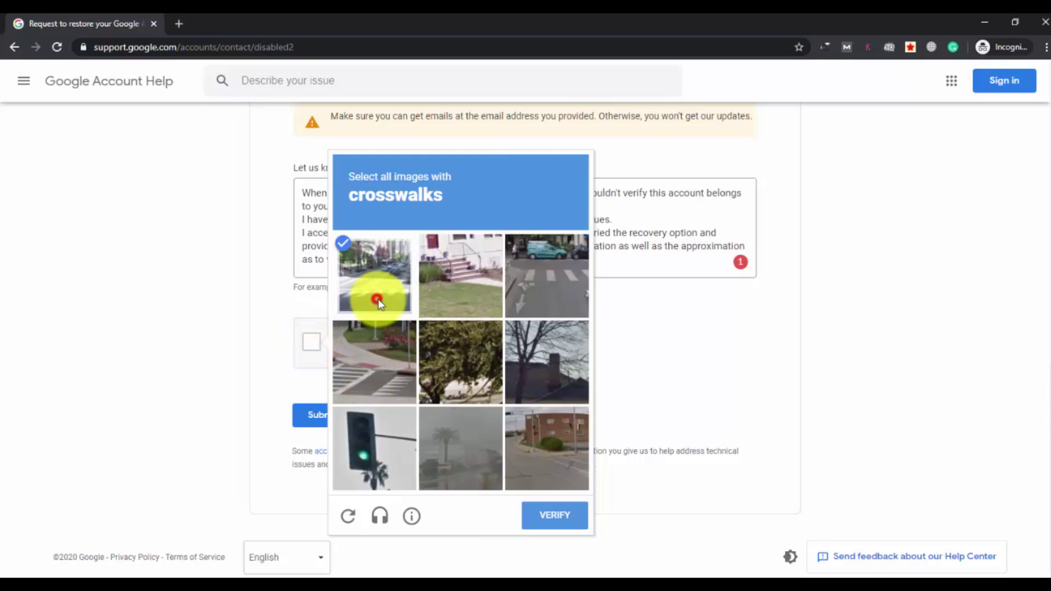
left_click(386, 362)
left_click(551, 269)
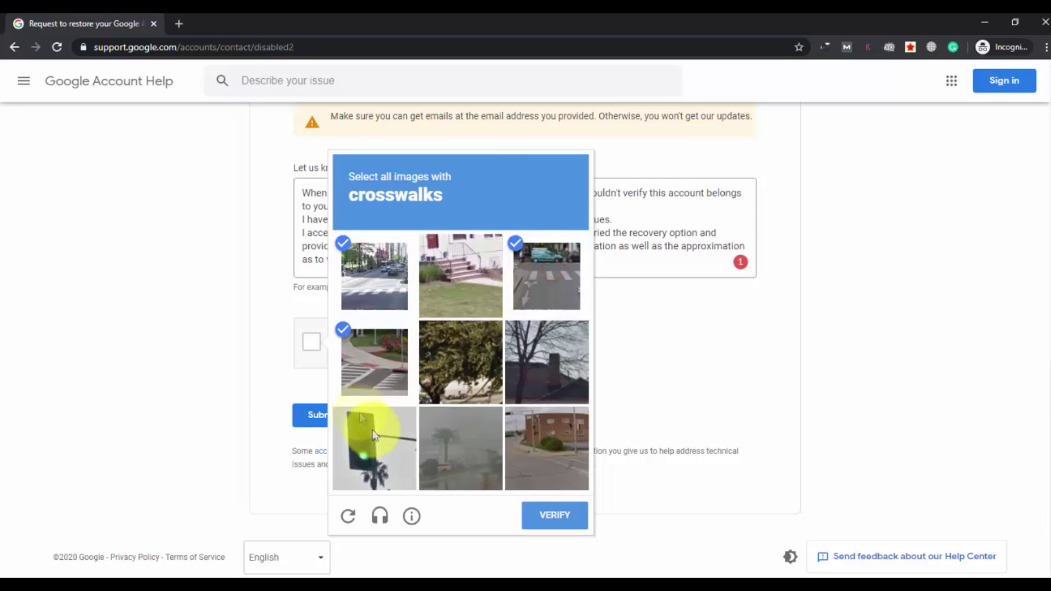
left_click(567, 517)
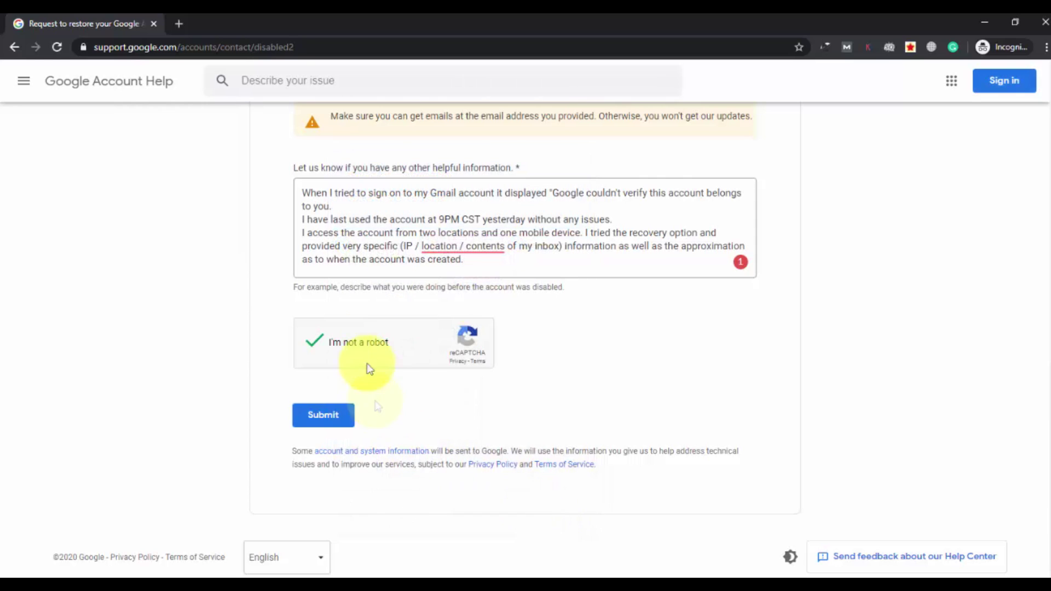
left_click(325, 416)
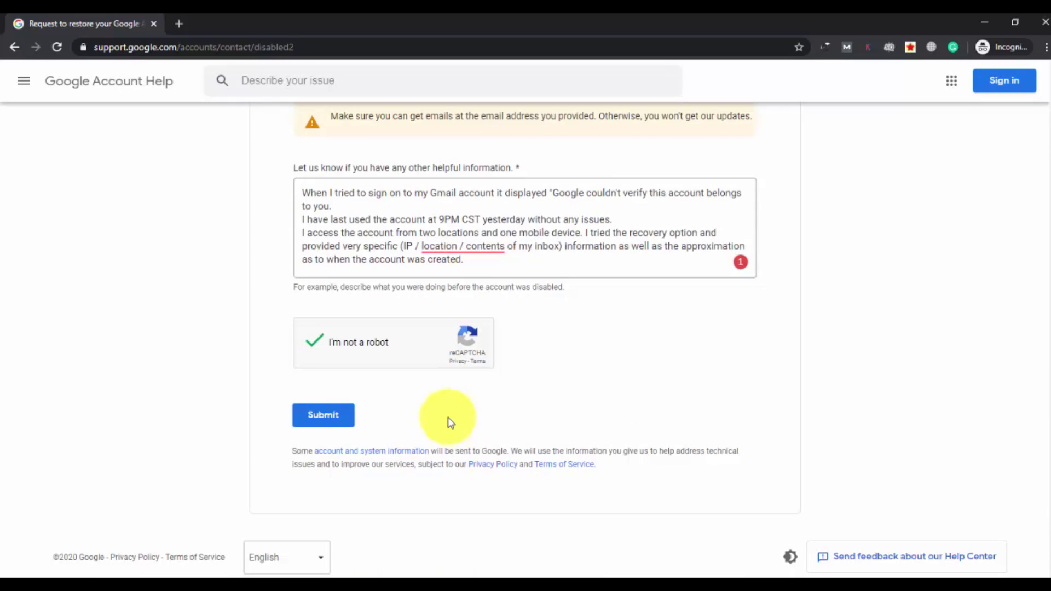
Submit the restore request and reach the Google Accounts team thank-you page
left_click(326, 416)
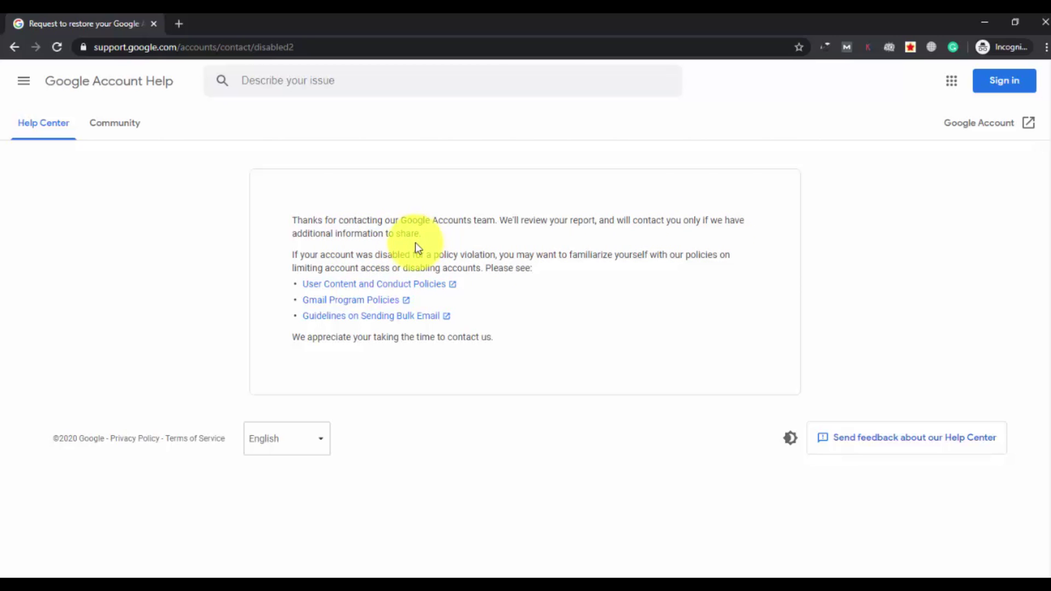
Switch to the Gmail inbox and open the accounts-support reply at the top
mouse_move(317, 575)
left_click(418, 549)
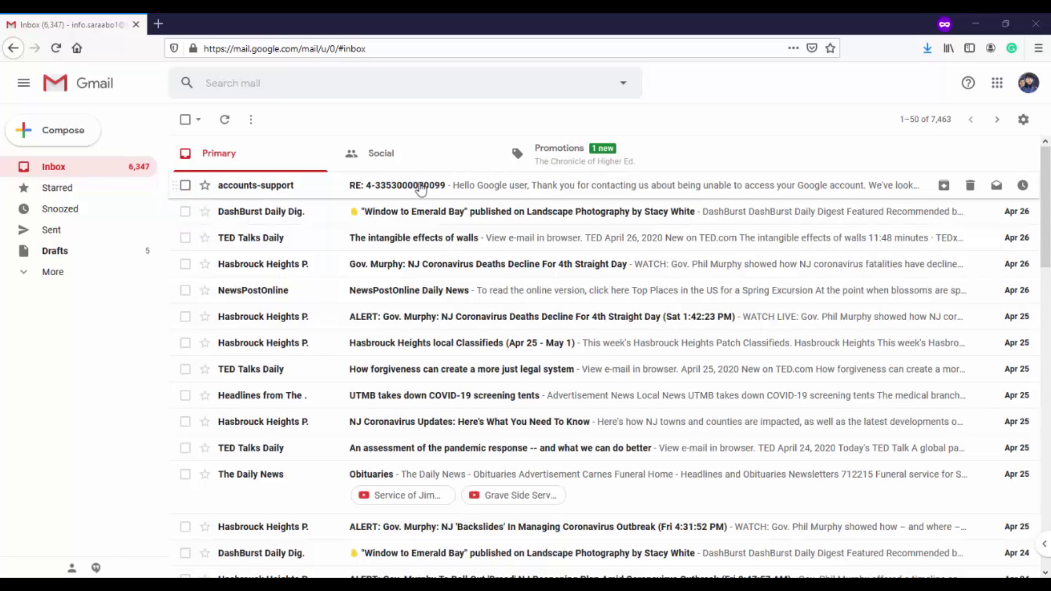
left_click(375, 188)
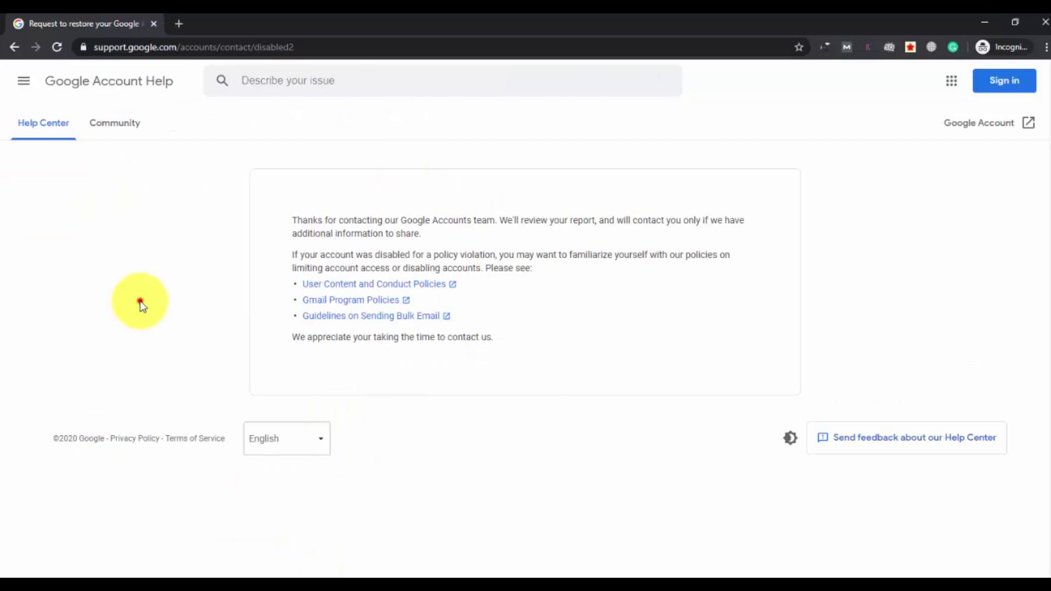
left_click(141, 302)
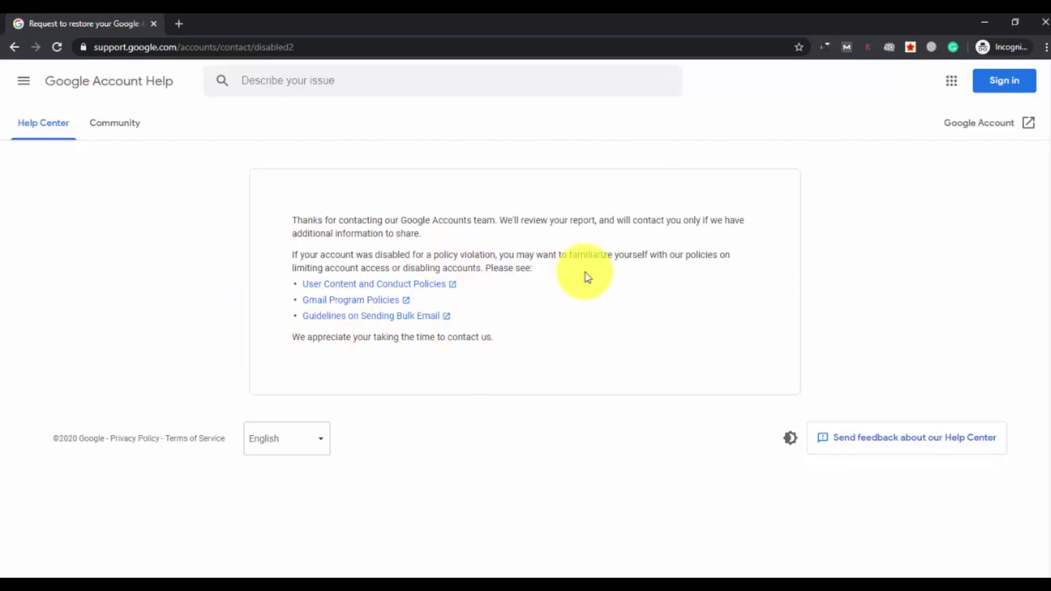
left_click(909, 312)
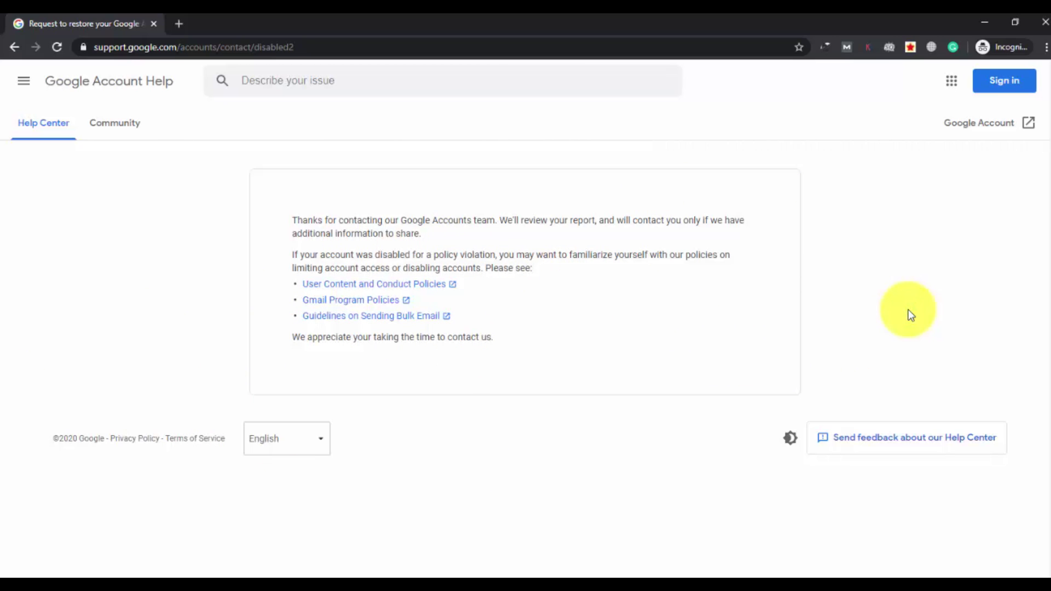